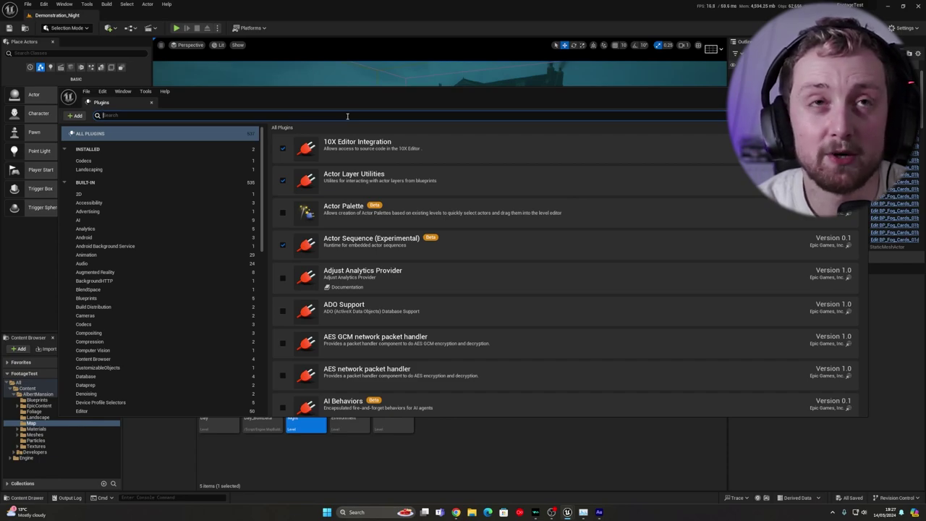
Filter the plugin list with the search term 'open color'
type("openm")
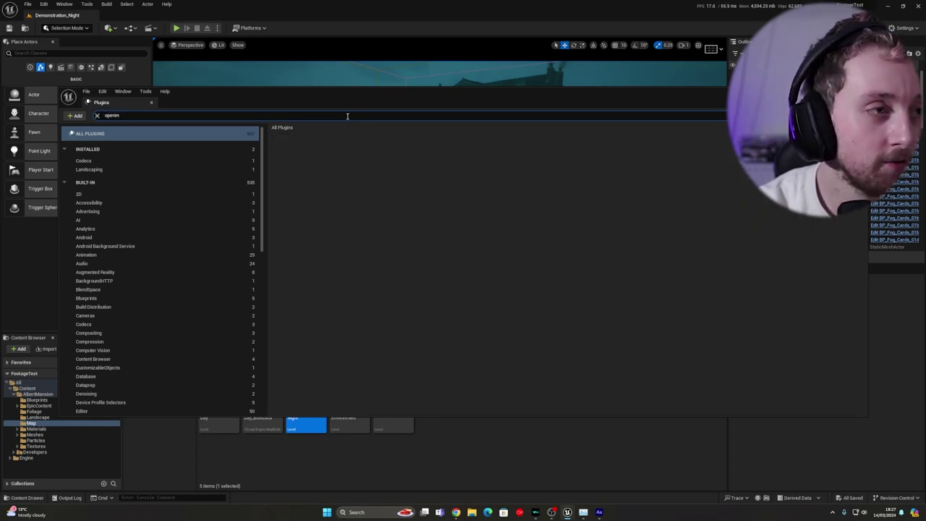
type(" color")
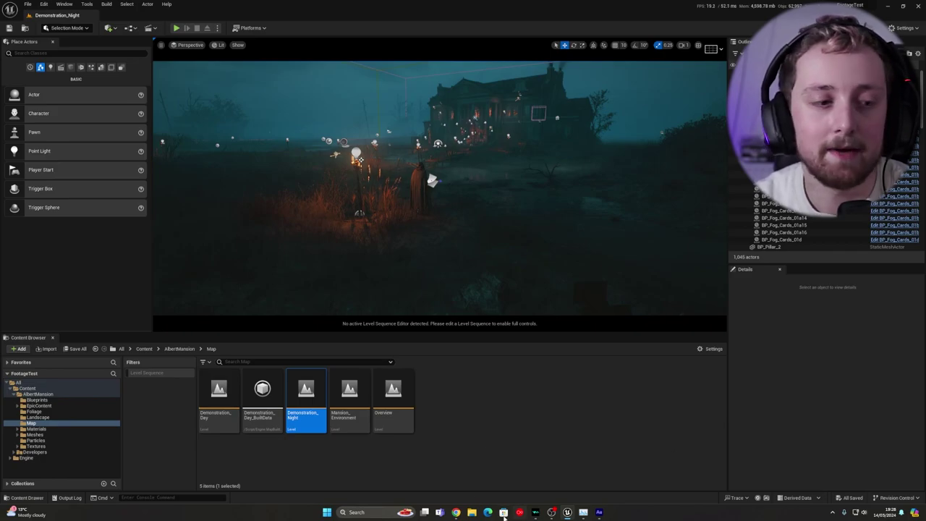
left_click(456, 512)
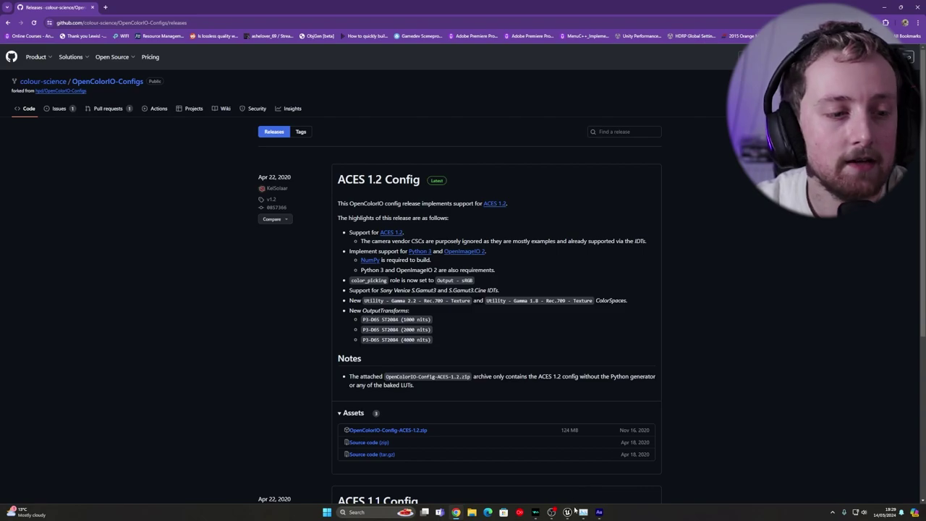
mouse_move(569, 513)
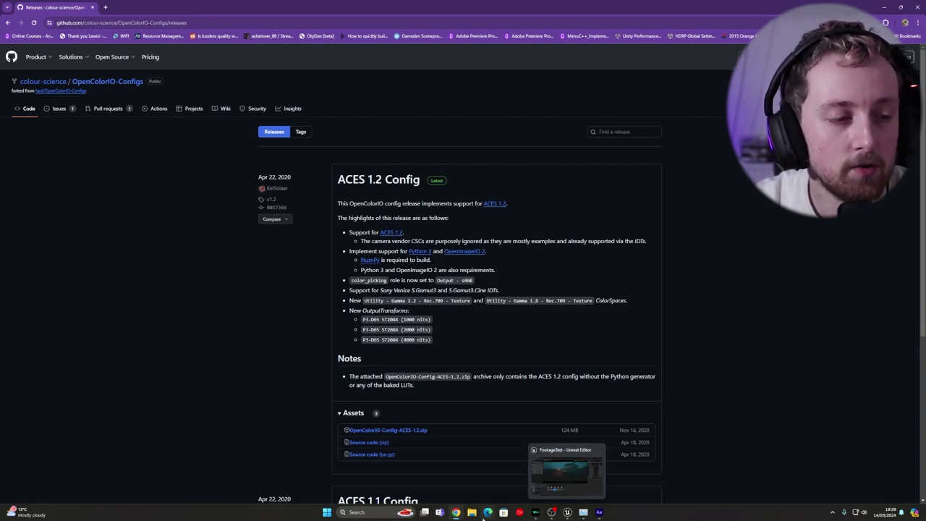
left_click(567, 513)
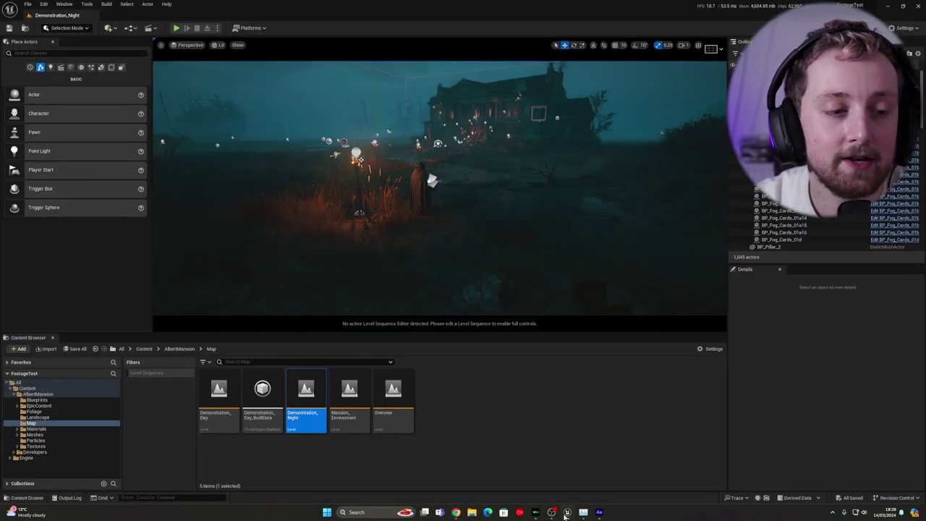
Force delete the old LogConfig asset from the Content folder
left_click(144, 349)
left_click(308, 412)
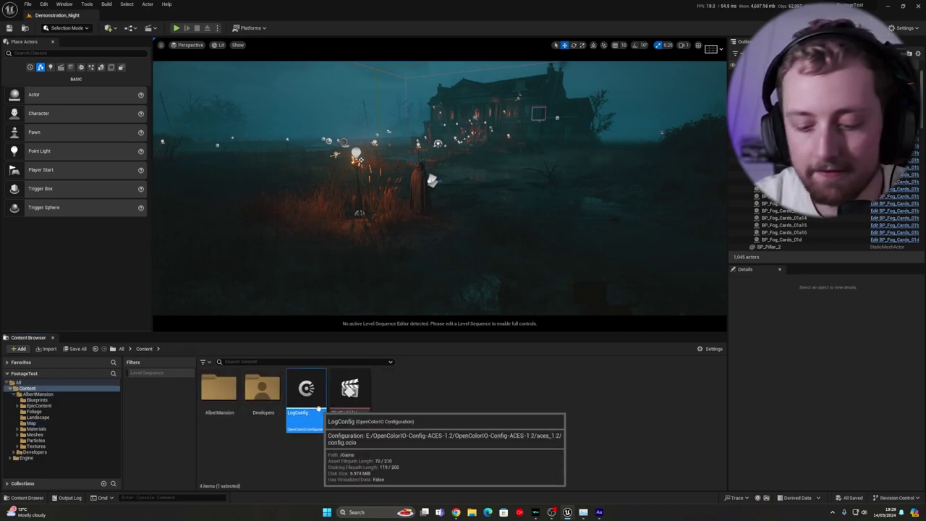
key("Delete")
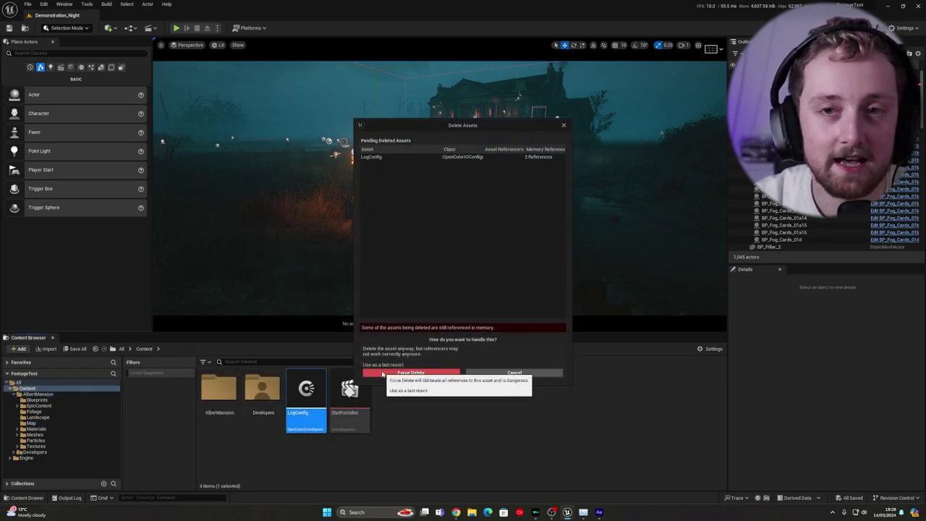
left_click(383, 373)
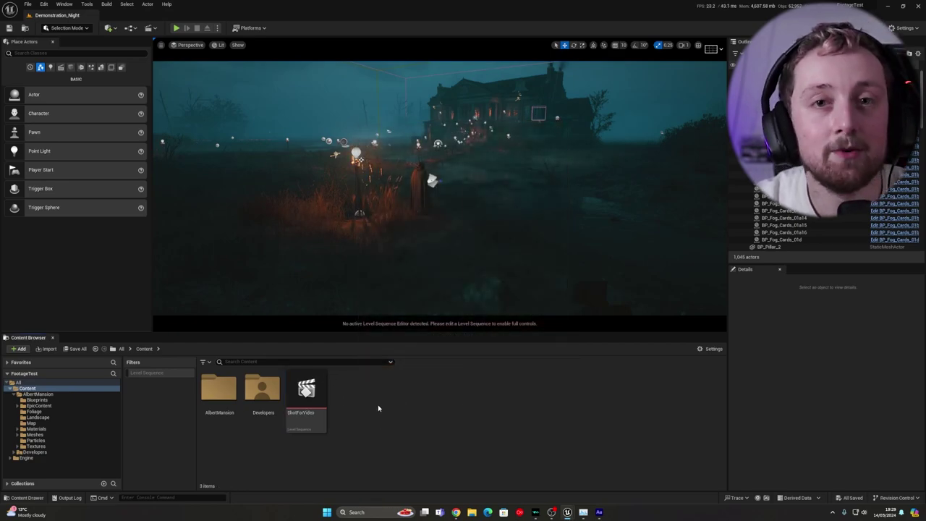
Create a new OpenColorIO Configuration asset named LogConfig and open it for editing
right_click(377, 408)
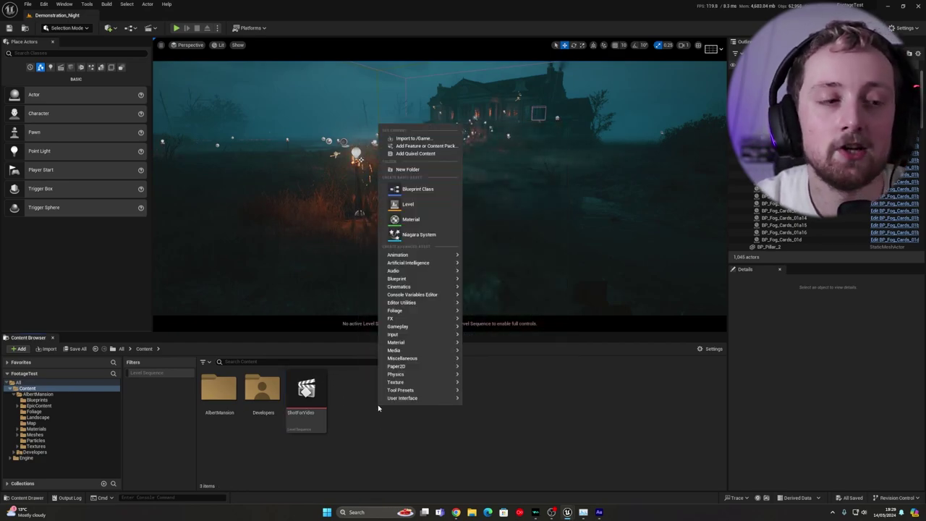
mouse_move(426, 360)
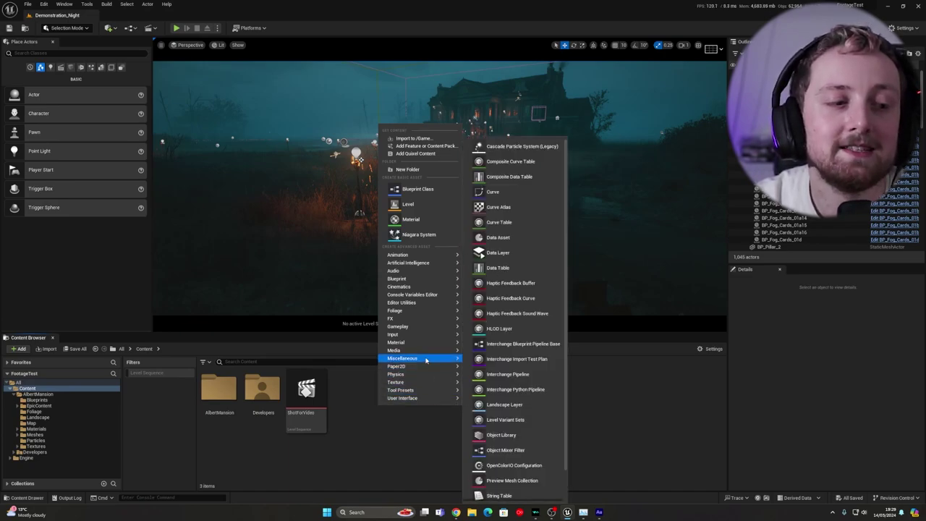
left_click(539, 465)
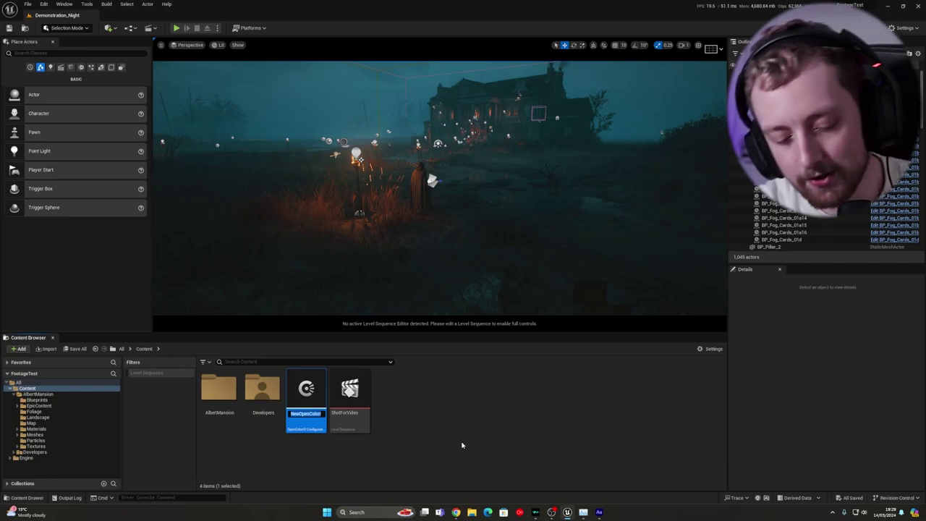
type("LogCo")
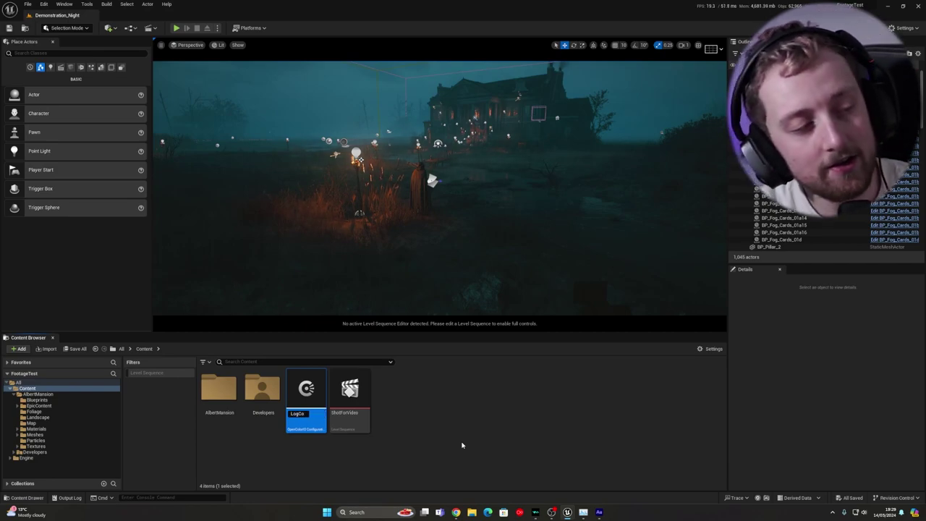
type("lfig")
key("Return")
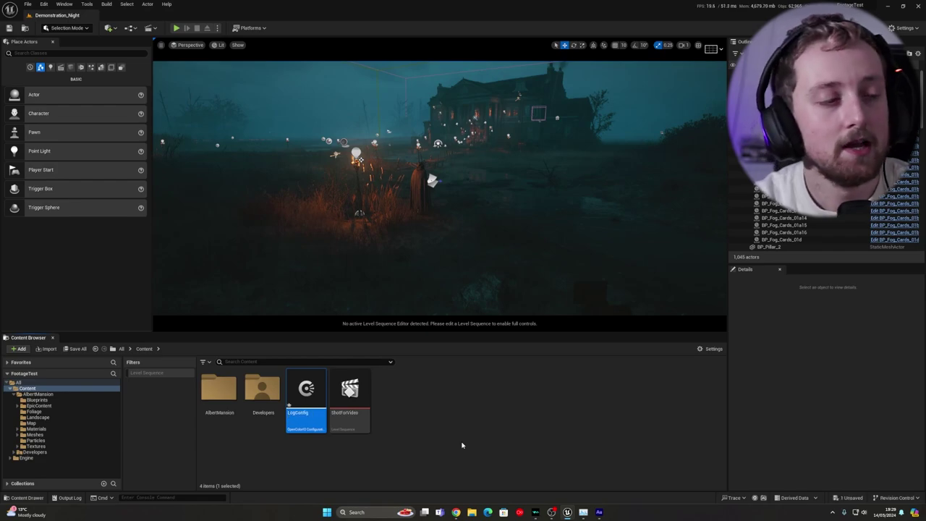
key("Return")
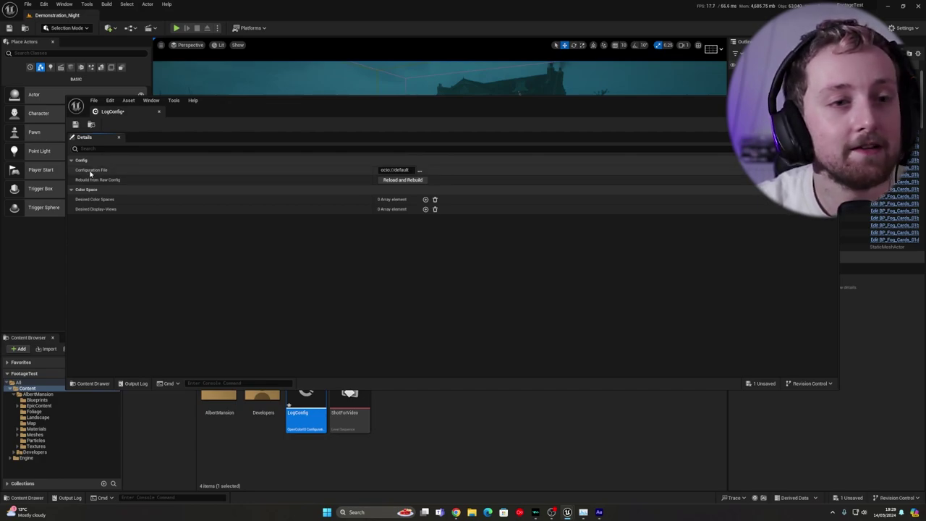
Load config.ocio from the aces_1.2 folder as LogConfig's configuration file
left_click(419, 170)
left_click_drag(385, 107, 406, 172)
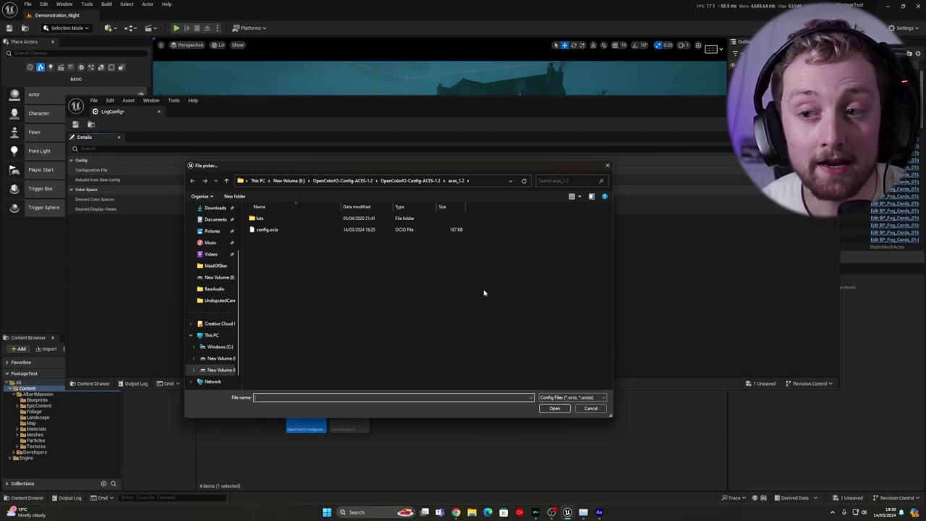
left_click(276, 230)
left_click(554, 409)
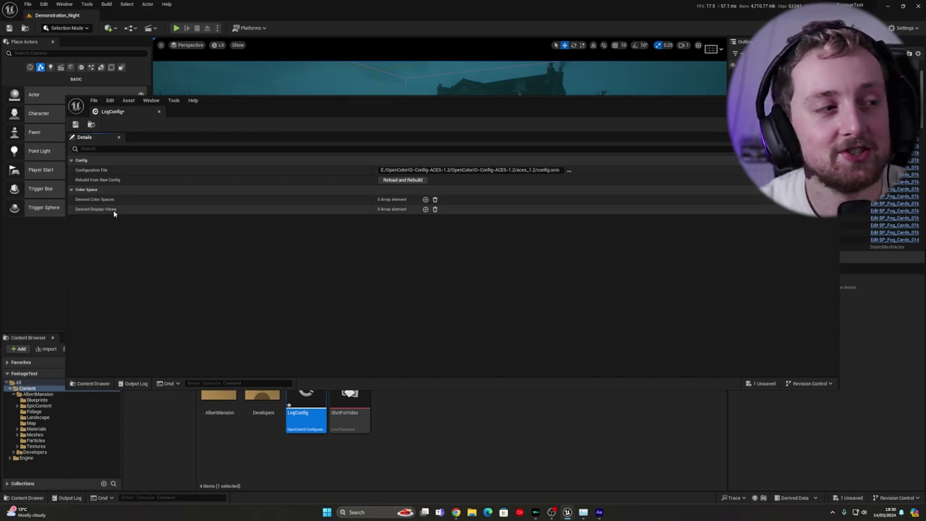
Add three entries to LogConfig's Desired Color Spaces array
left_click(425, 199)
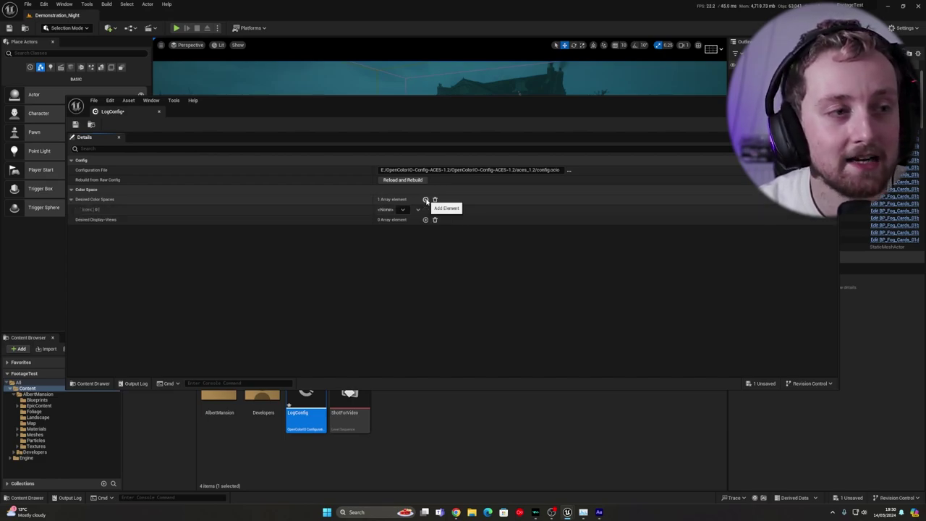
left_click(425, 200)
left_click(426, 200)
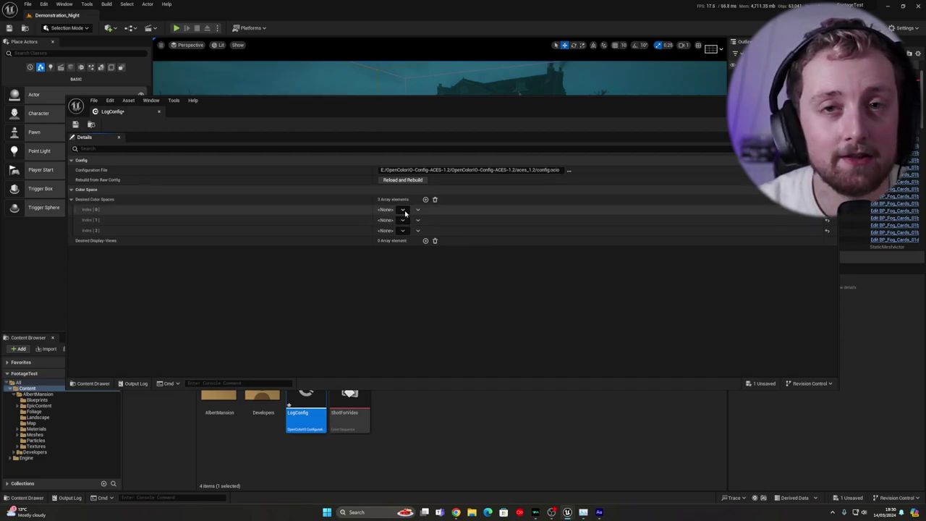
Browse the first entry's colour space list to Input > Sony > S-Log3 - S-Gamut3
left_click(403, 210)
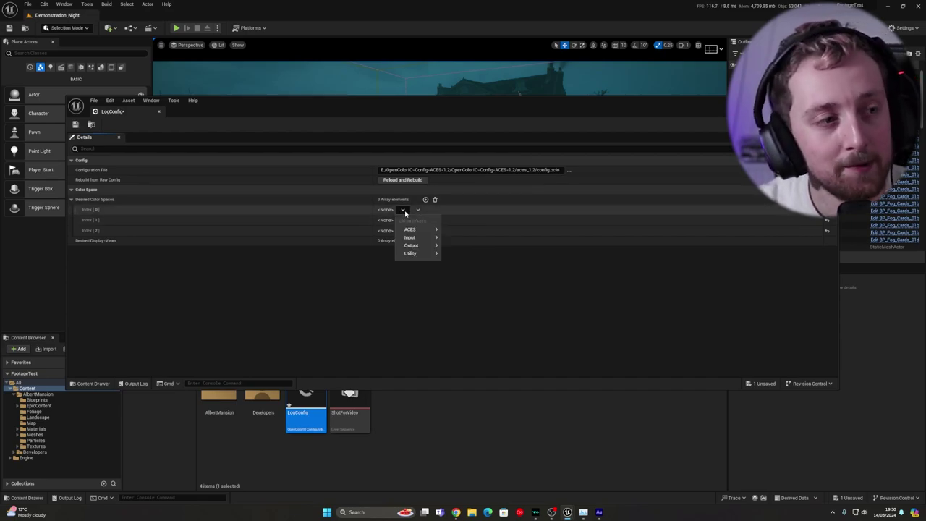
mouse_move(410, 230)
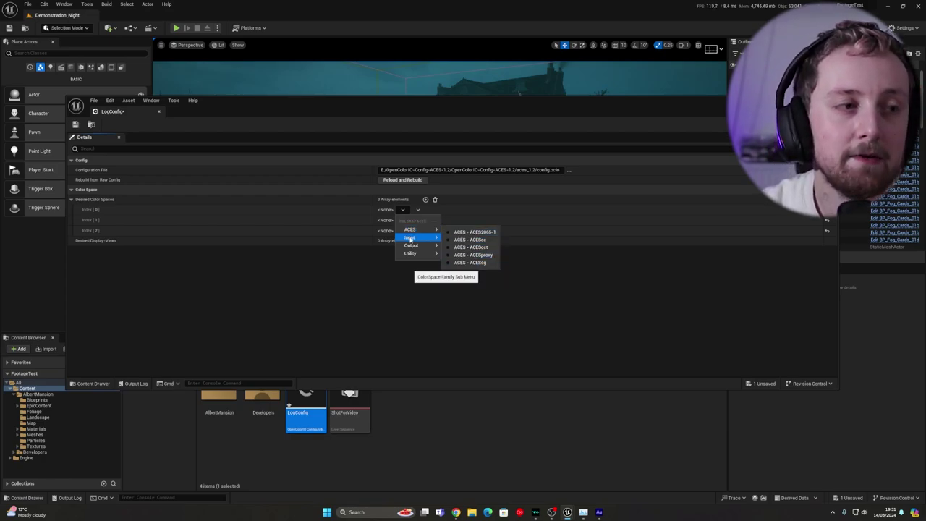
mouse_move(409, 239)
mouse_move(458, 241)
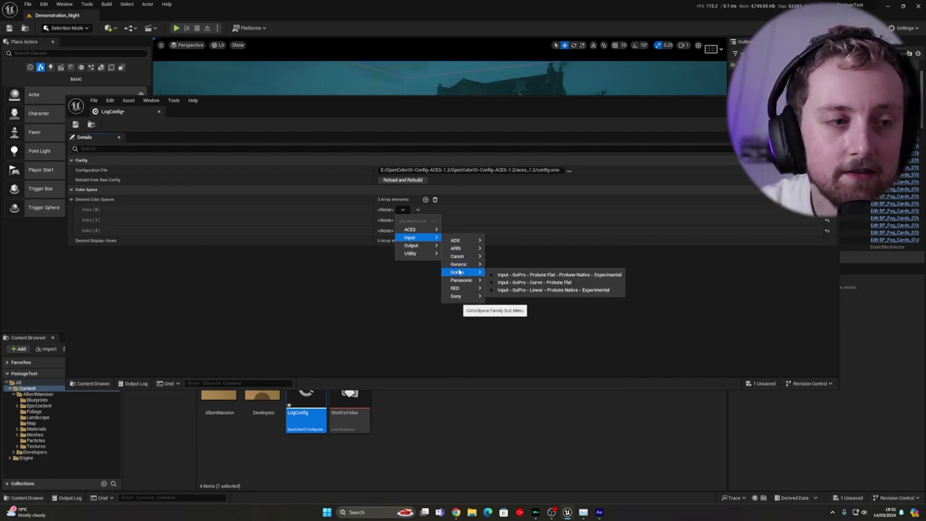
mouse_move(463, 288)
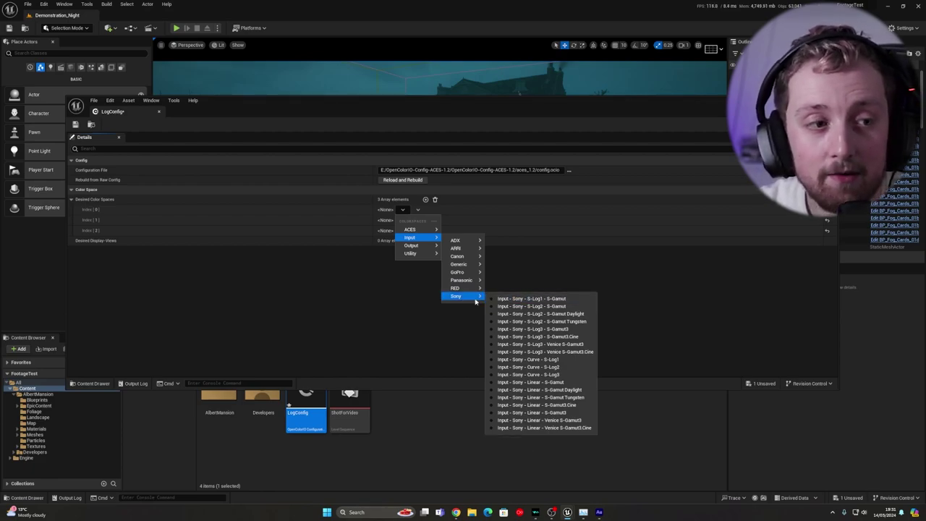
Set the entries to Input - Sony - S-Log3 - S-Gamut3, Output - Rec.709 and Output - sRGB
left_click(533, 330)
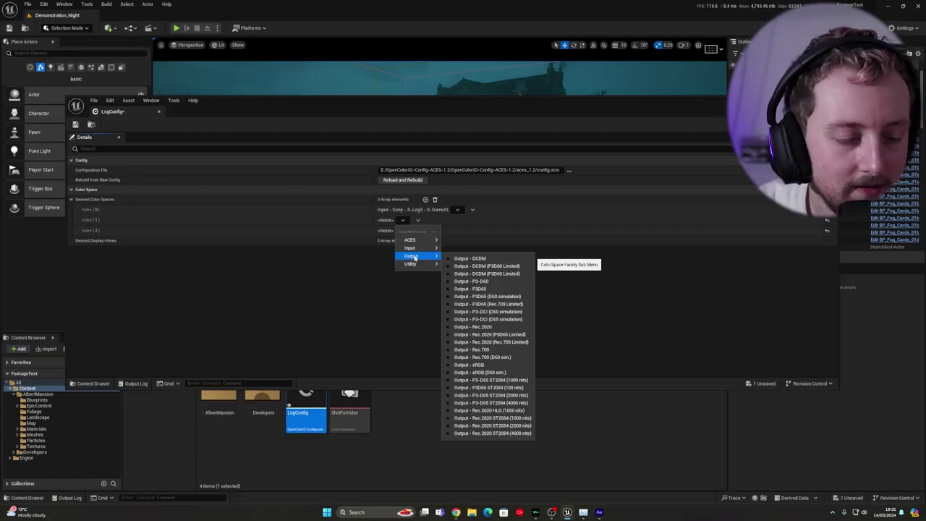
left_click(478, 351)
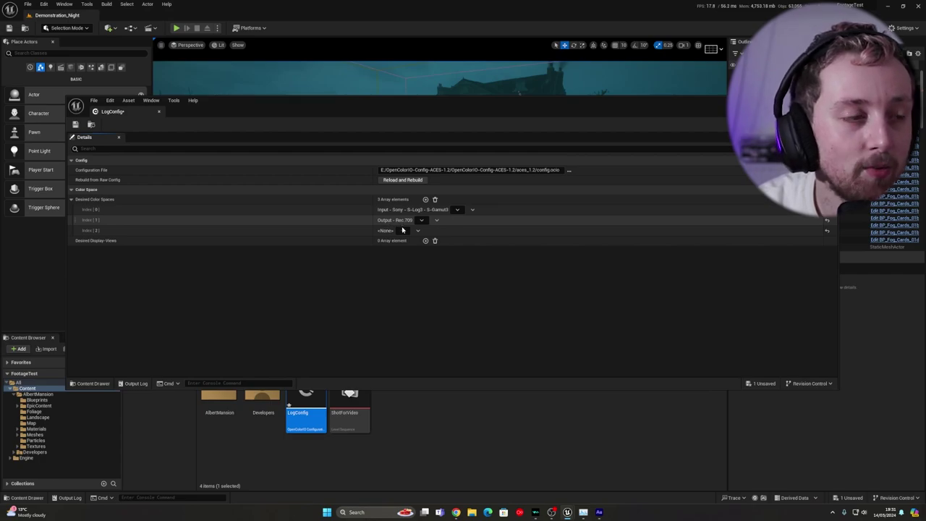
left_click(403, 230)
mouse_move(410, 267)
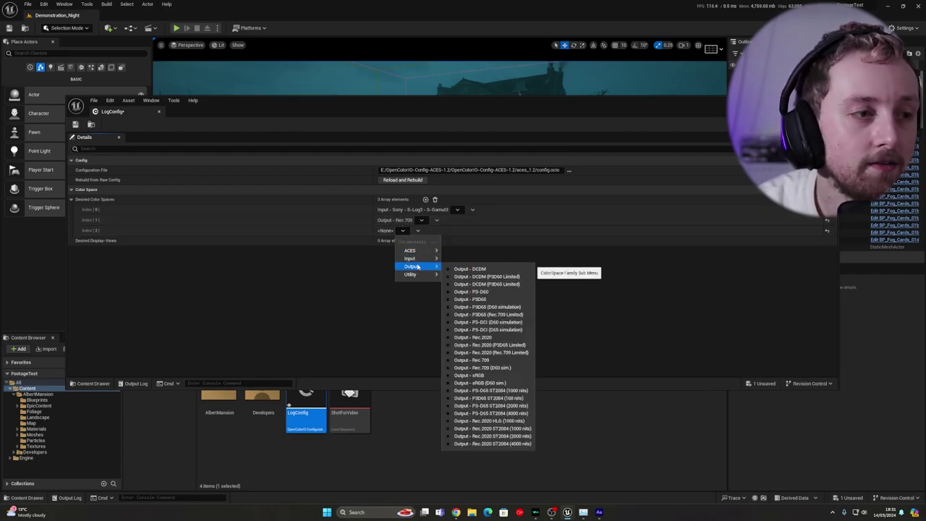
left_click(482, 375)
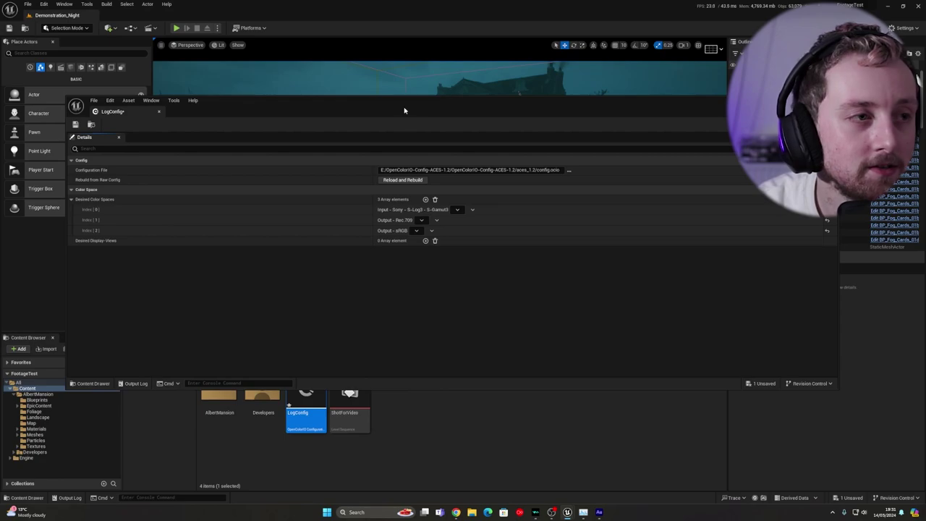
left_click_drag(403, 105, 419, 134)
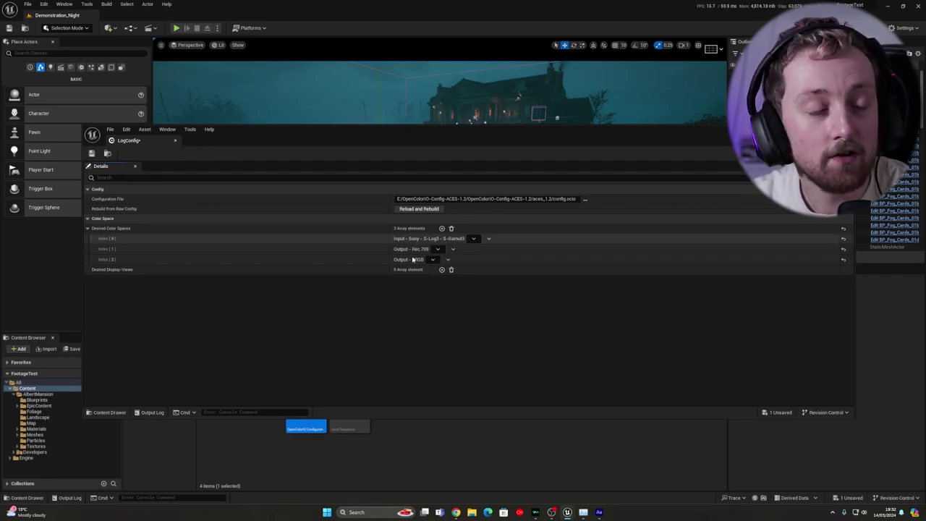
Close the LogConfig editor and search Project Settings for 'color sp'
left_click(174, 141)
left_click(468, 370)
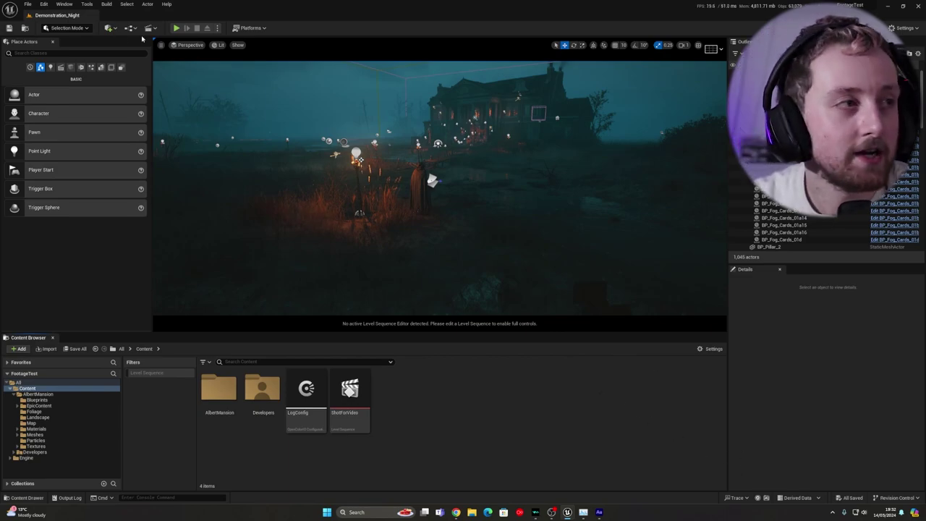
left_click(43, 3)
left_click(72, 108)
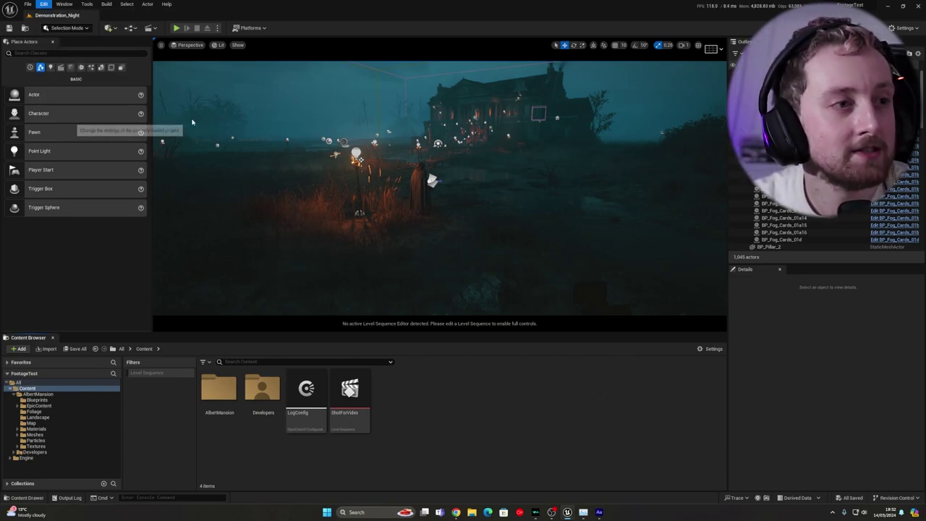
left_click(319, 110)
type("c")
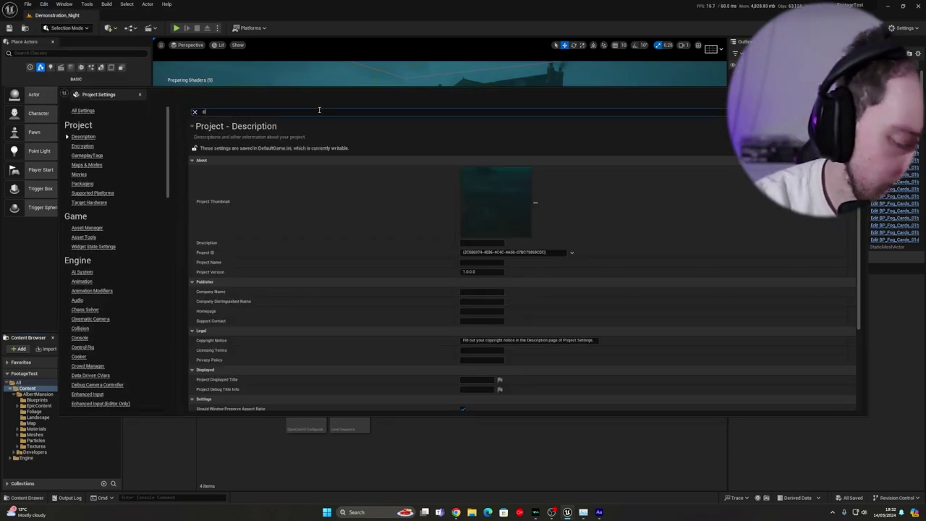
type("olor")
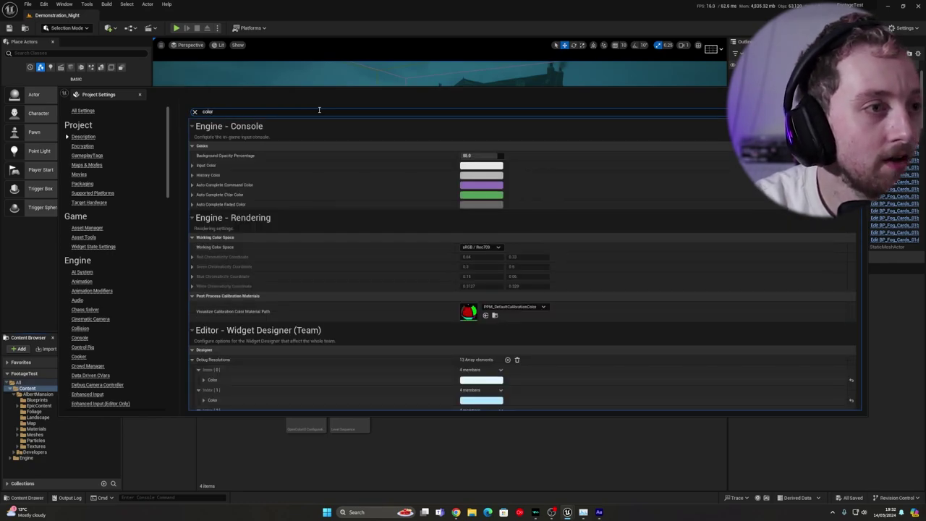
type(" sp")
Try Rec2020 and Custom as the project's working colour space
left_click(467, 156)
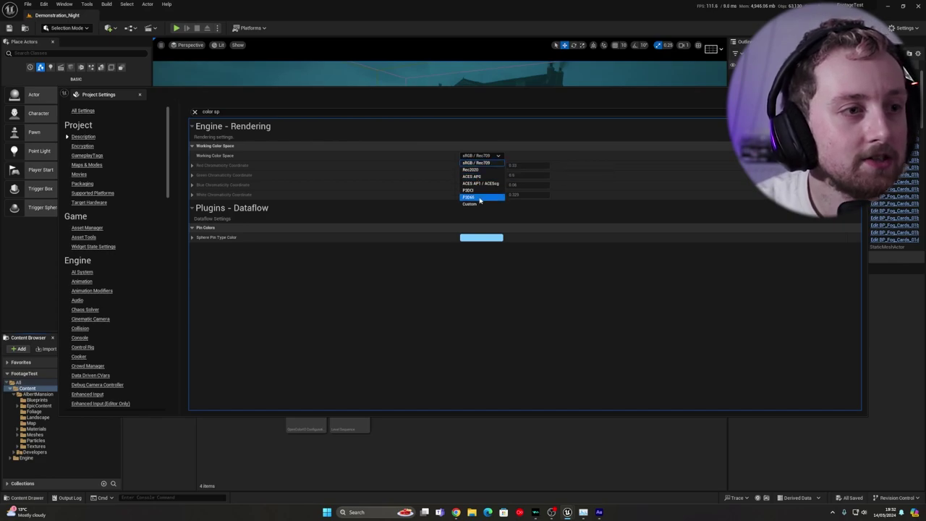
left_click(459, 99)
left_click_drag(459, 99, 466, 185)
left_click(491, 254)
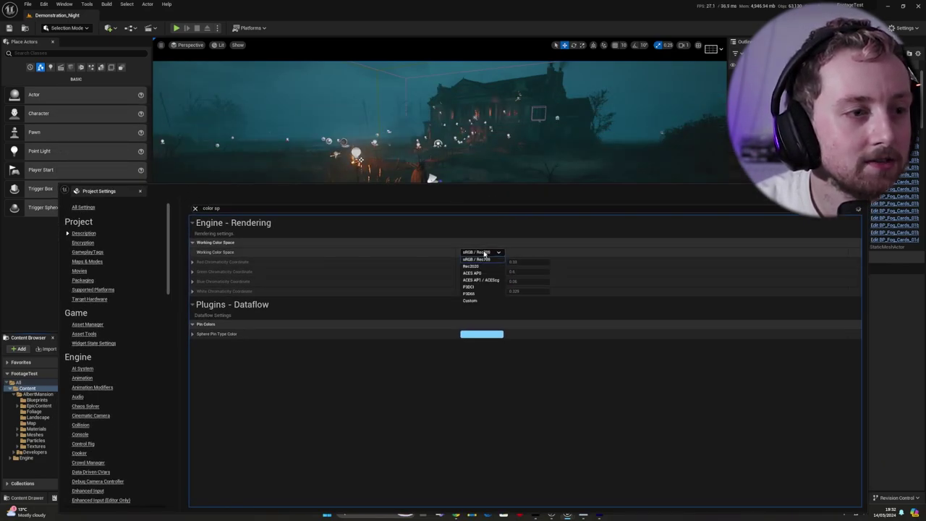
left_click(479, 271)
left_click(475, 253)
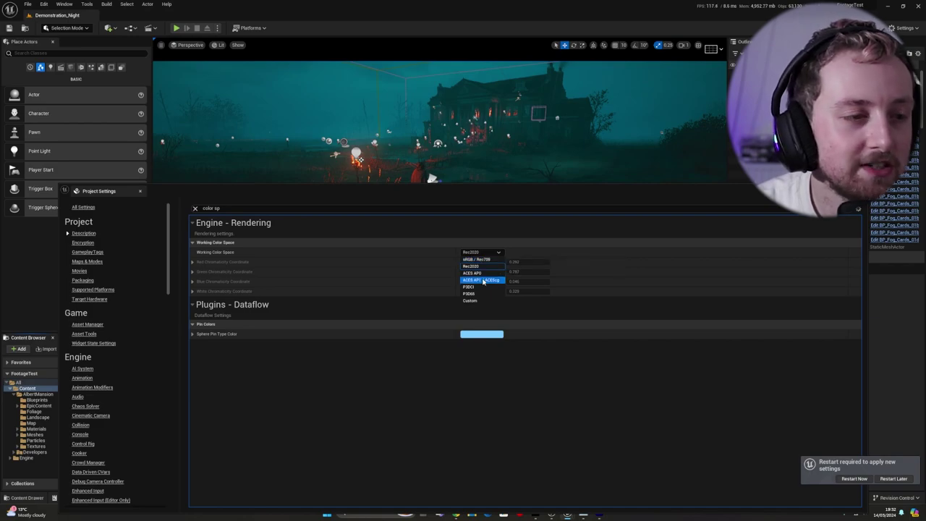
key("Escape")
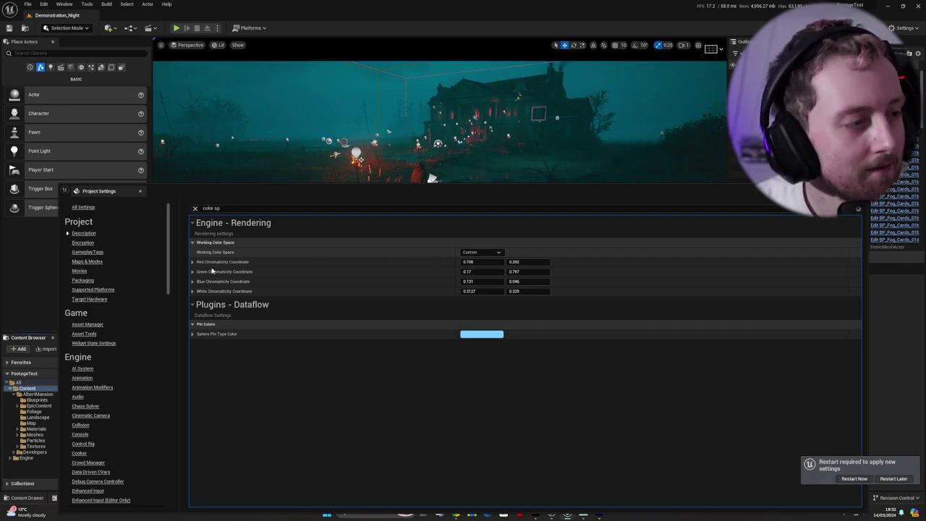
Revert the working colour space to sRGB / Rec709 and close Project Settings
left_click(193, 292)
left_click(193, 292)
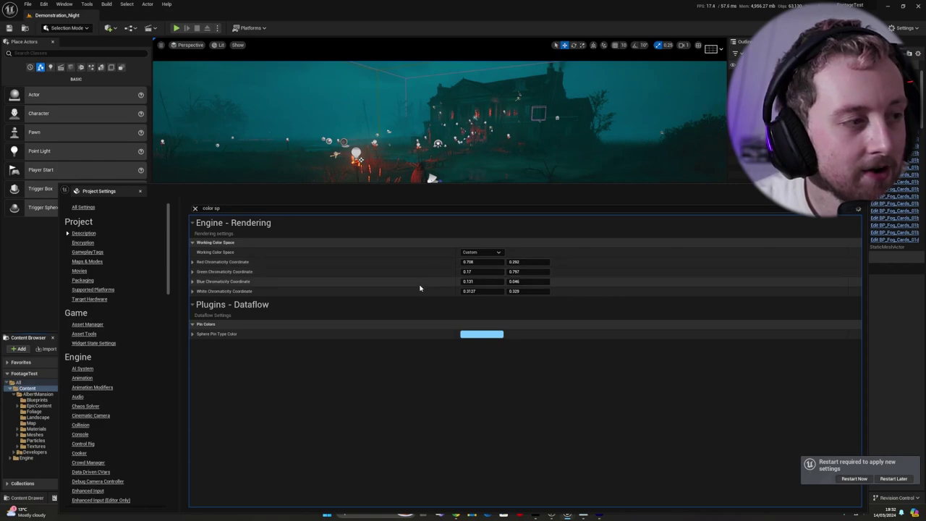
left_click(481, 251)
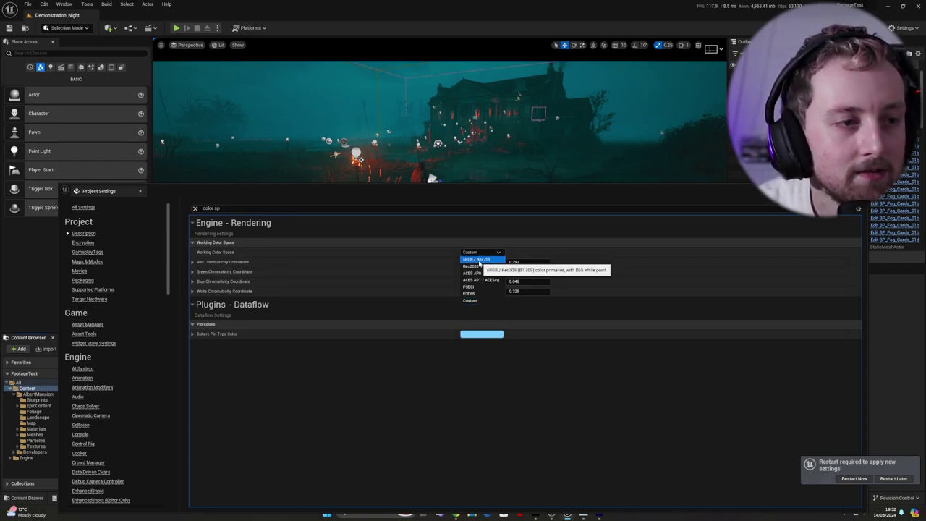
left_click(477, 259)
left_click(141, 191)
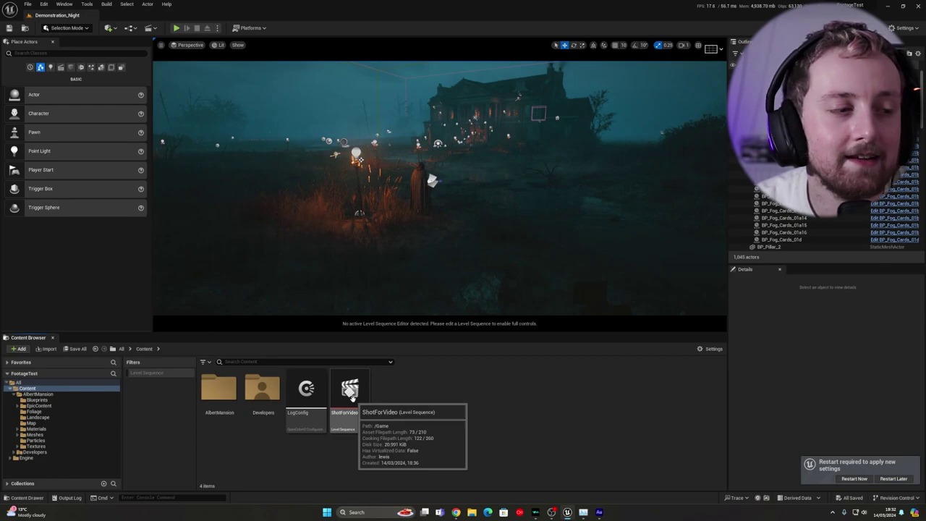
Open the ShotForVideo sequence, scrub frames 5 to 89, and return to frame 0000
double_click(351, 396)
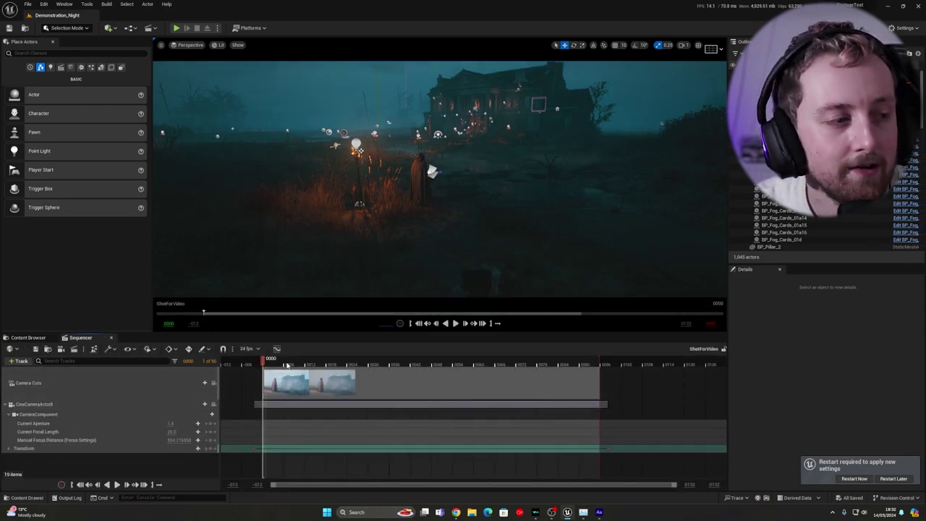
left_click(283, 364)
left_click_drag(284, 362, 338, 359)
key("Up")
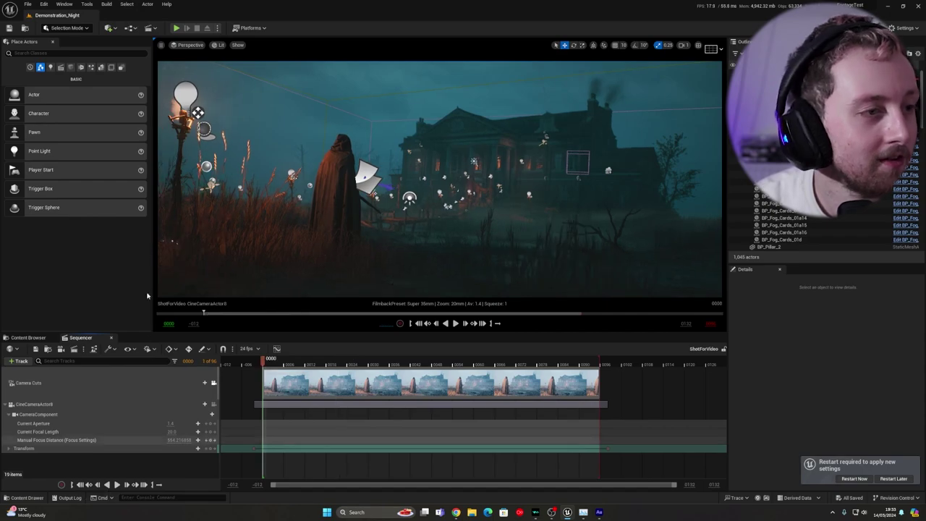
left_click(220, 45)
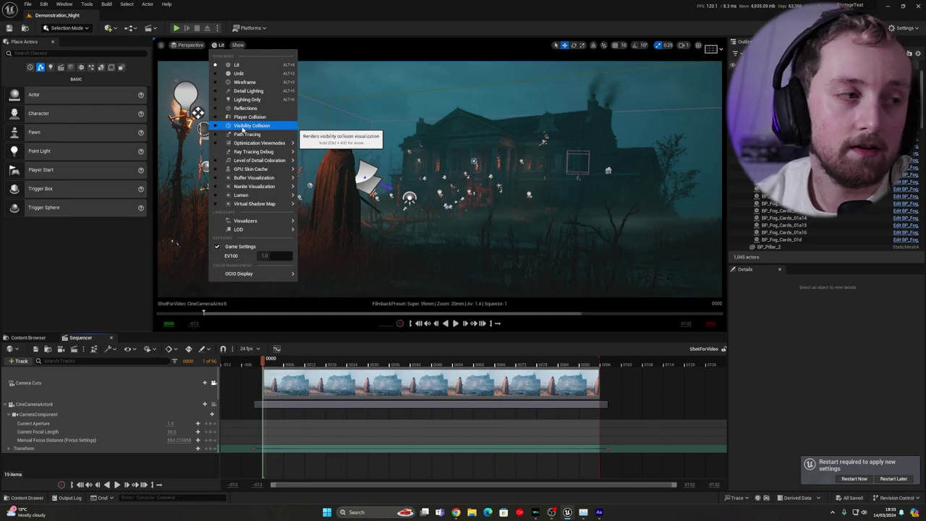
Enable the viewport's OCIO display using the LogConfig configuration
mouse_move(239, 274)
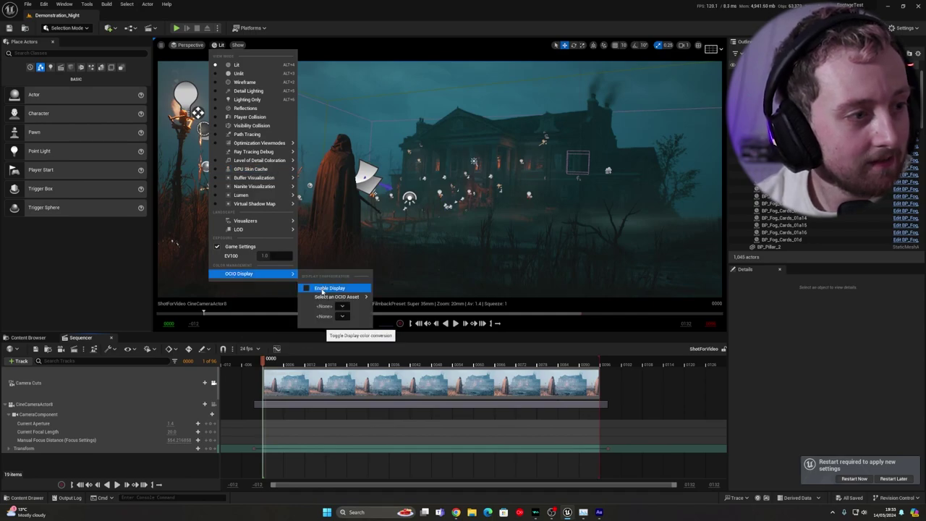
left_click(323, 289)
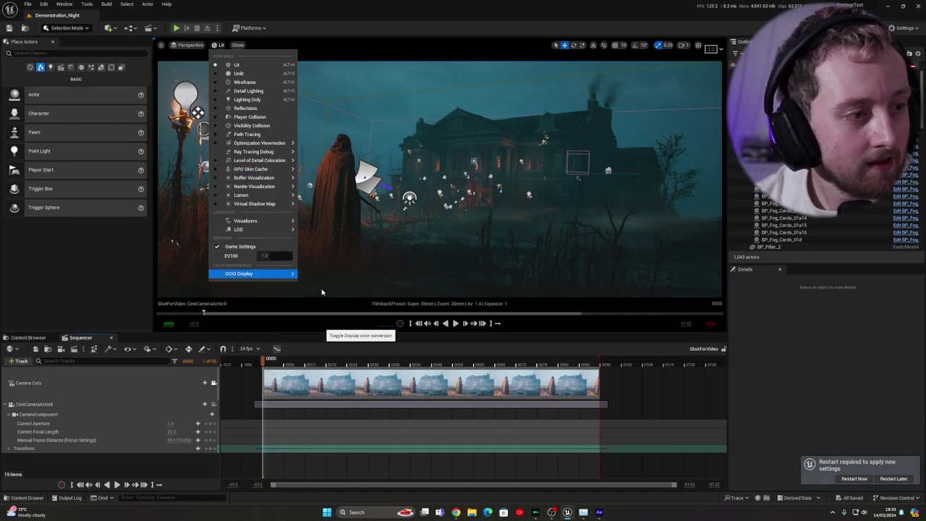
left_click(218, 45)
mouse_move(238, 274)
mouse_move(326, 297)
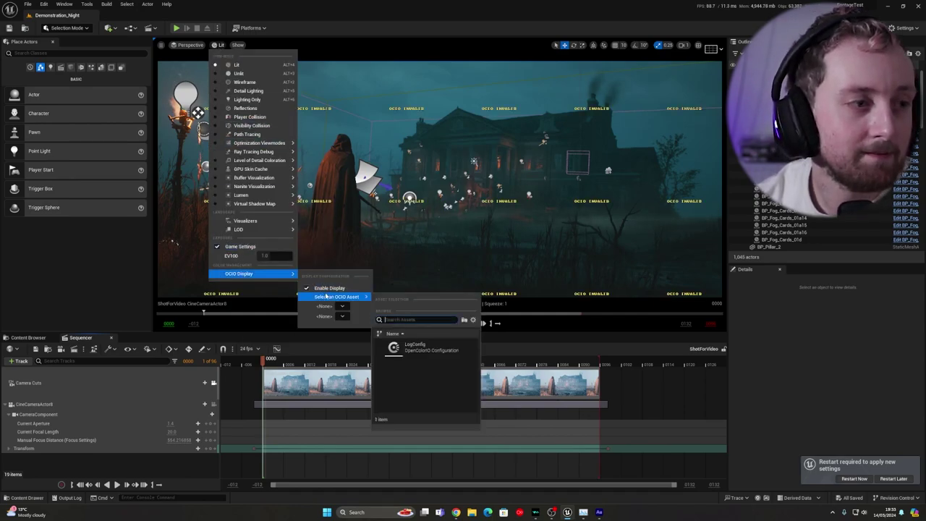
left_click(414, 346)
left_click(505, 332)
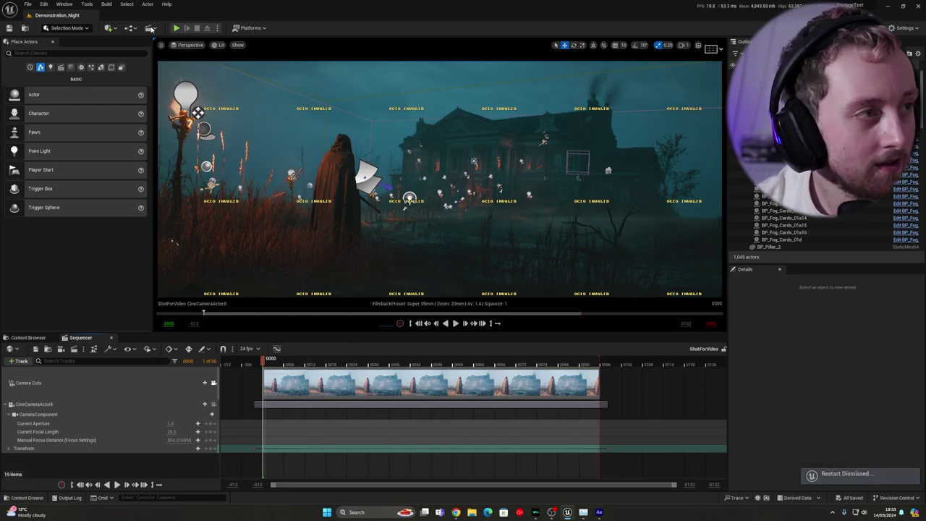
Convert the OCIO display from Output - sRGB to Input - Sony - S-Log3 - S-Gamut3 to preview the log look
left_click(219, 45)
mouse_move(279, 178)
mouse_move(246, 274)
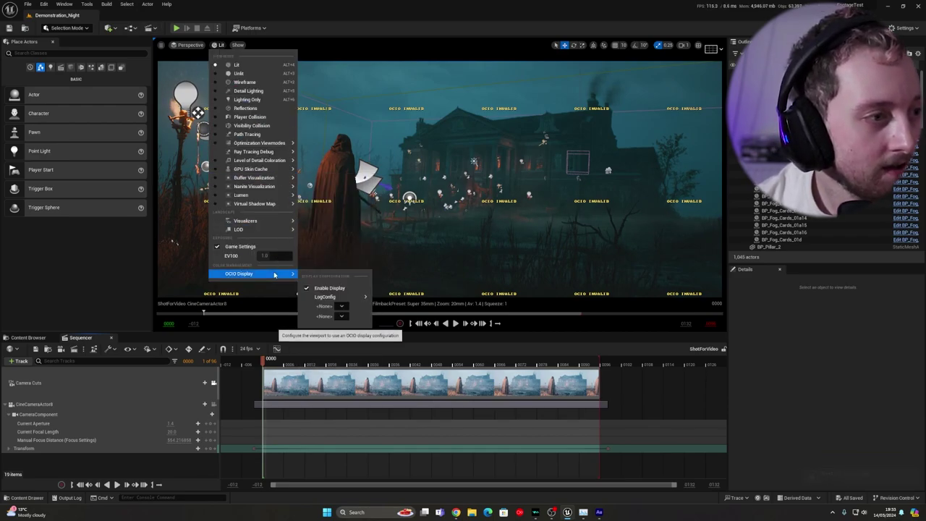
left_click(340, 305)
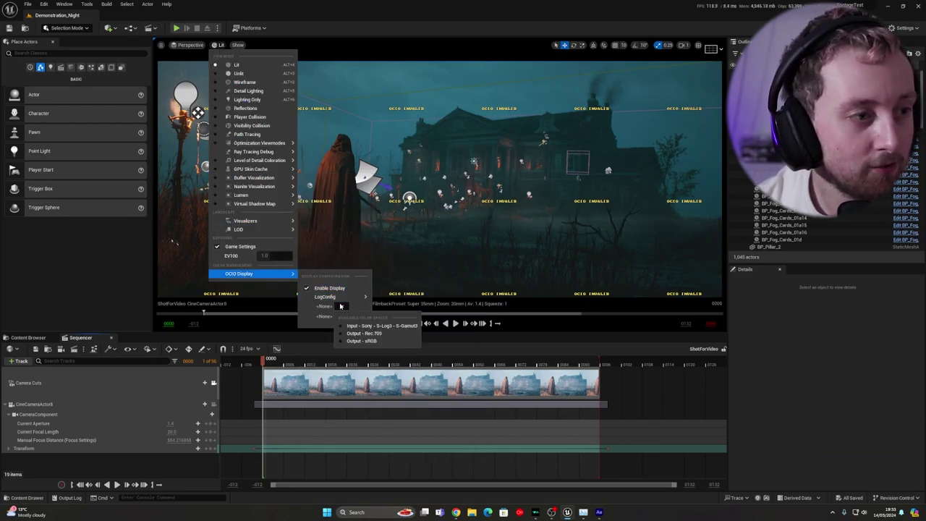
left_click(367, 342)
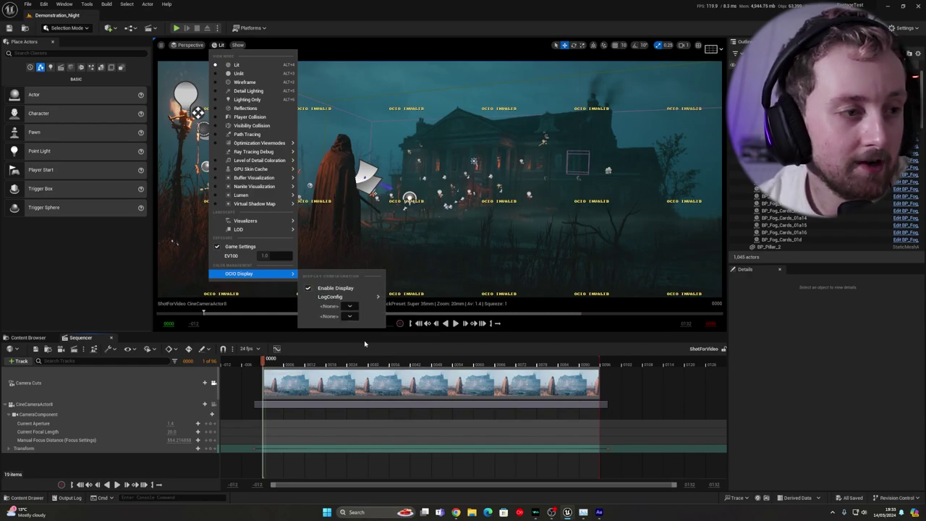
left_click(355, 317)
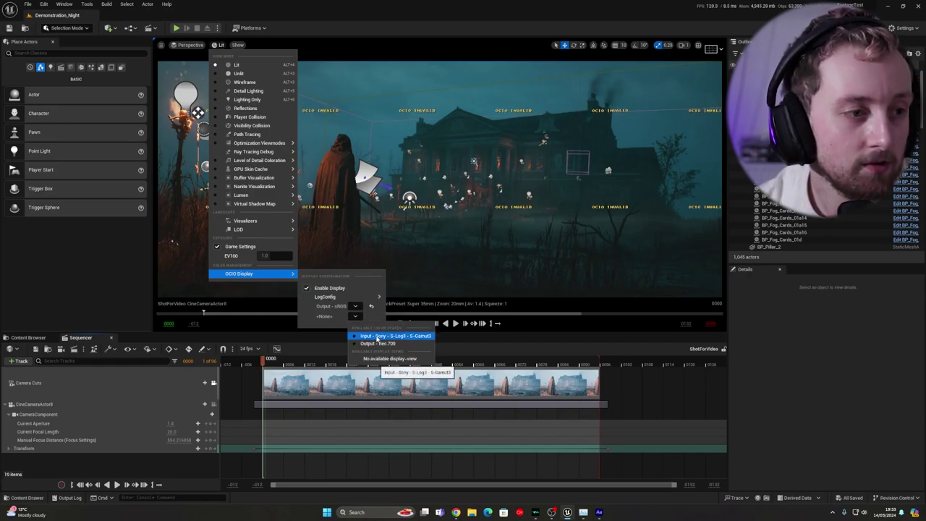
left_click(376, 337)
left_click(492, 339)
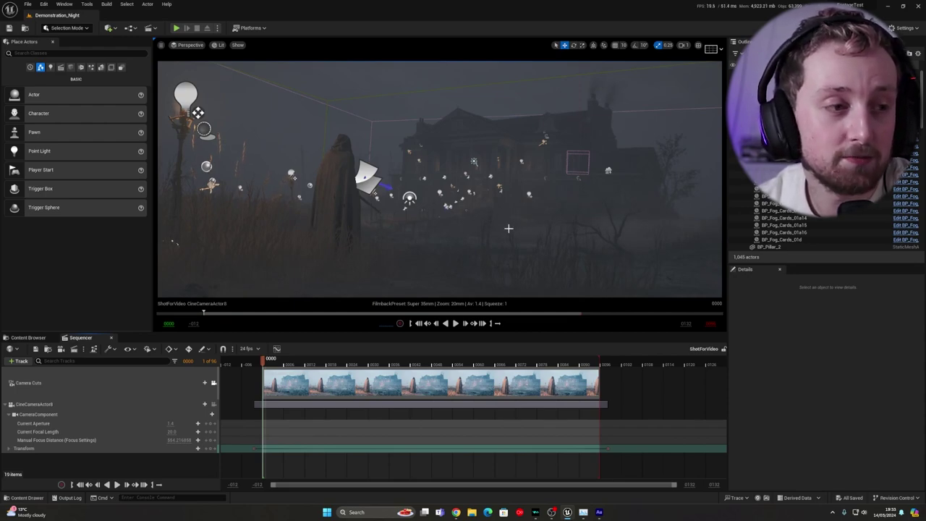
Turn off the OCIO display conversion and show the Content folder assets again
left_click(220, 45)
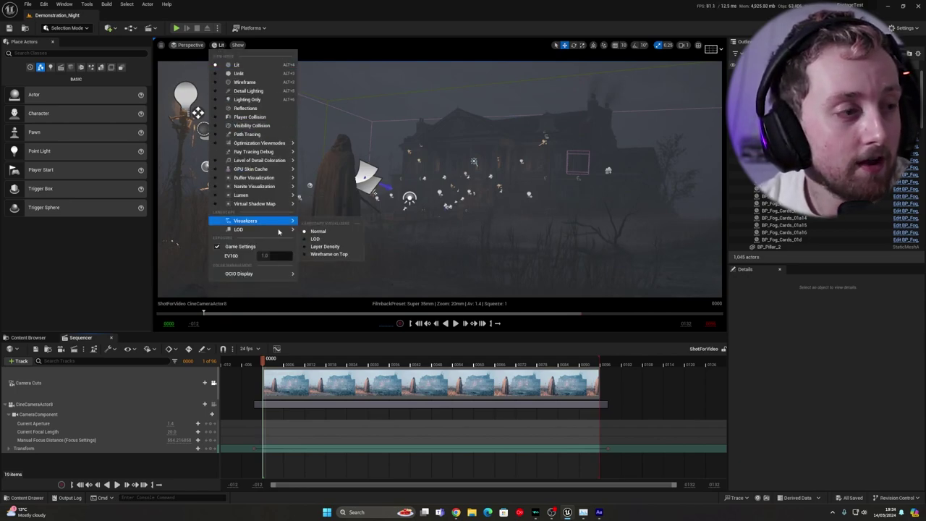
mouse_move(246, 273)
left_click(325, 288)
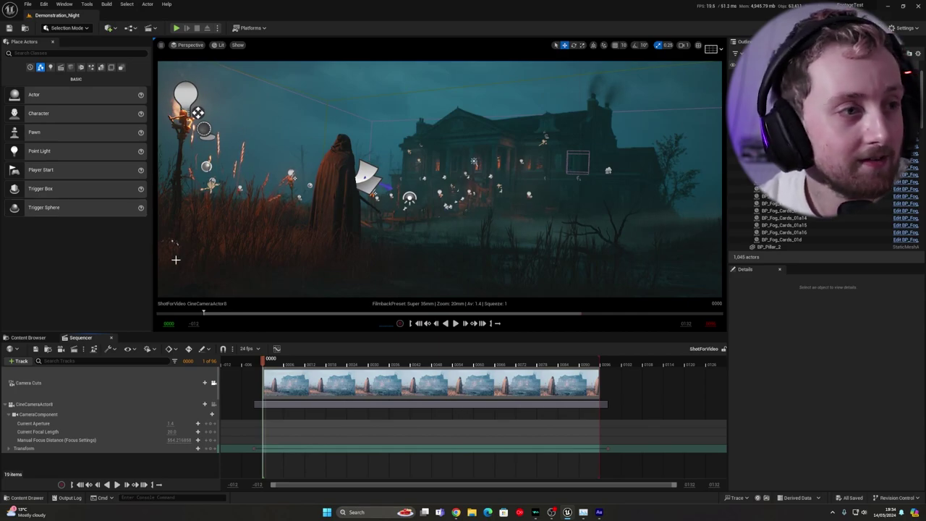
left_click(29, 338)
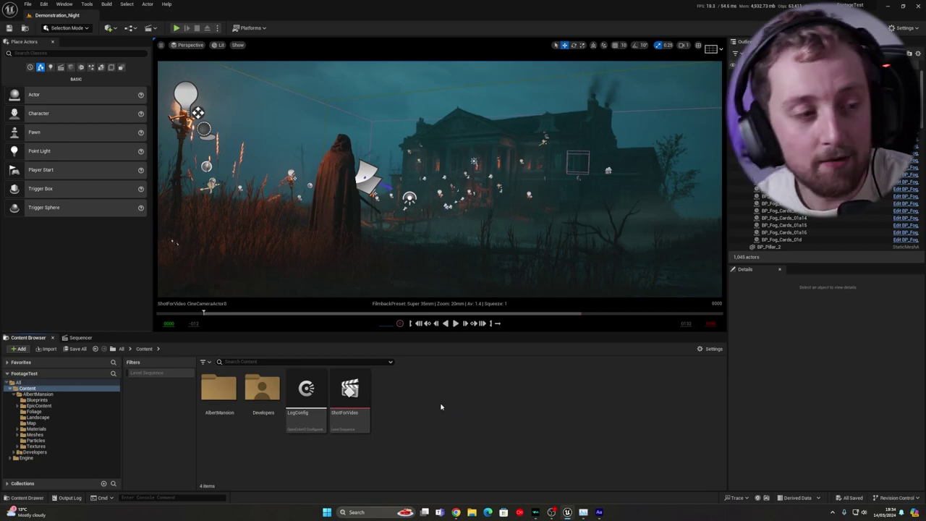
Open Movie Render Queue from the Window > Cinematics menu
left_click(62, 4)
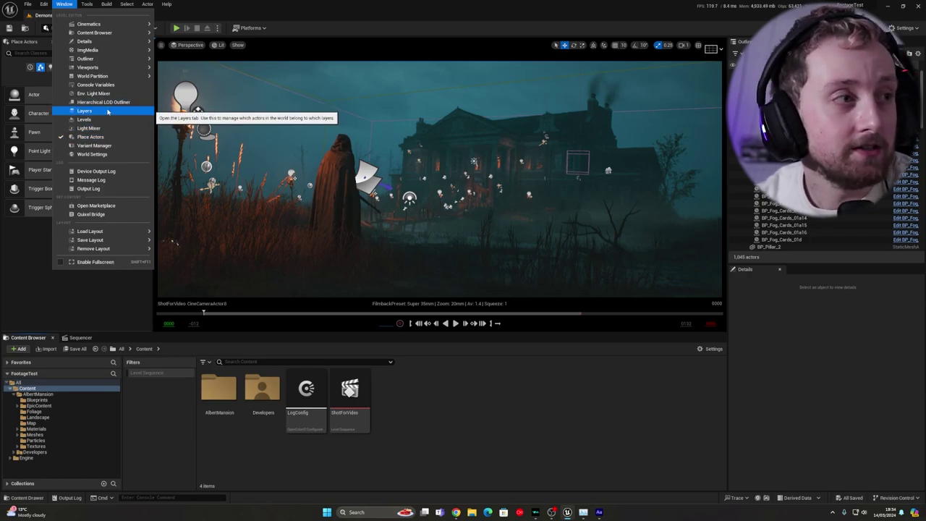
mouse_move(94, 70)
mouse_move(102, 26)
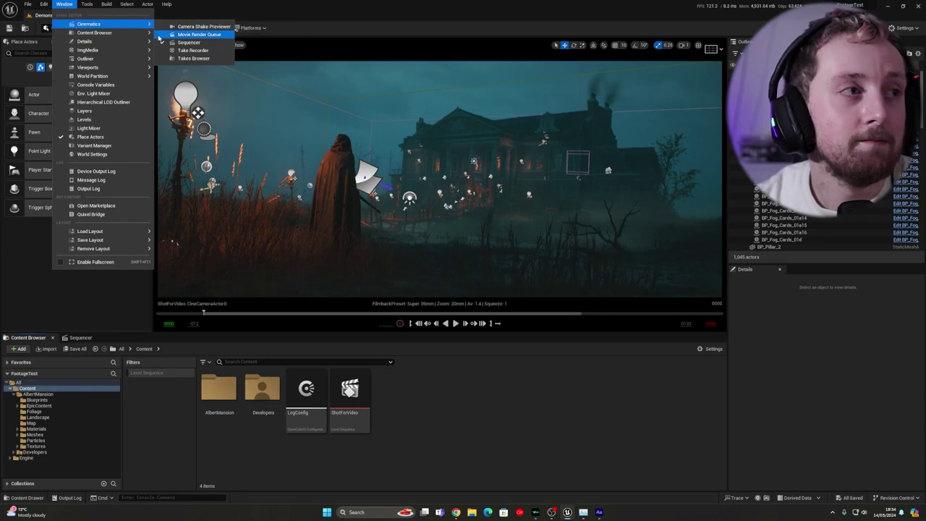
left_click(197, 34)
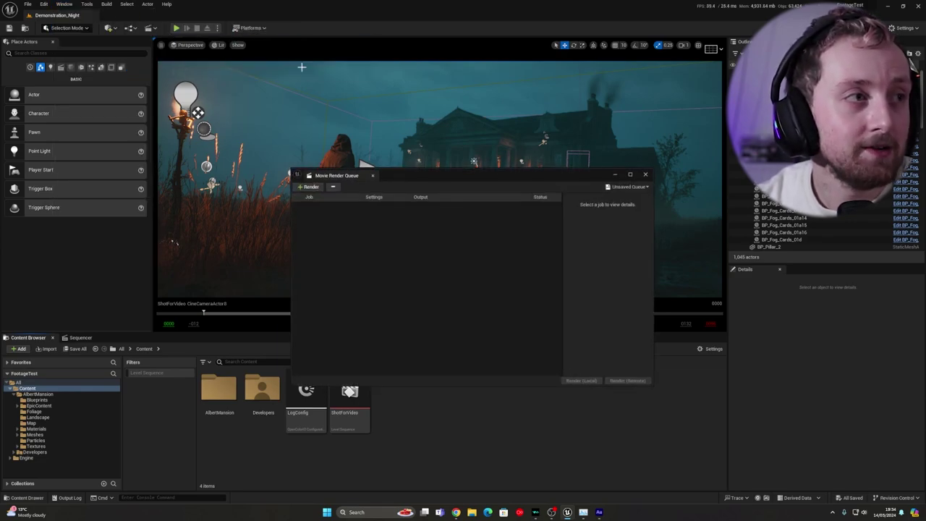
left_click(44, 3)
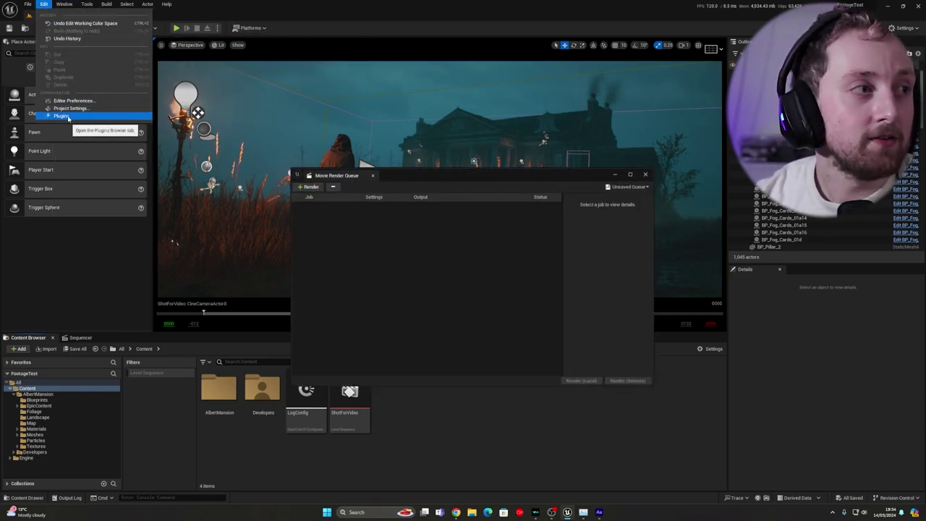
left_click(64, 116)
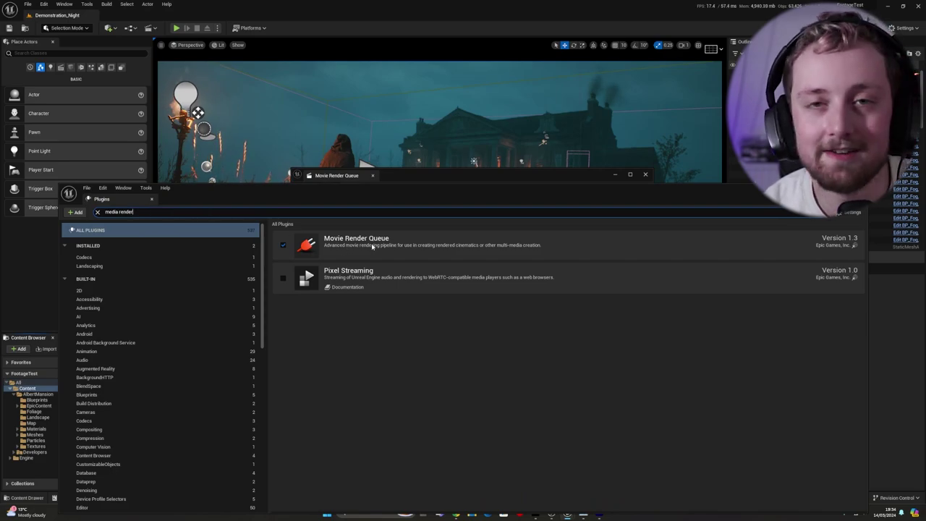
left_click(152, 201)
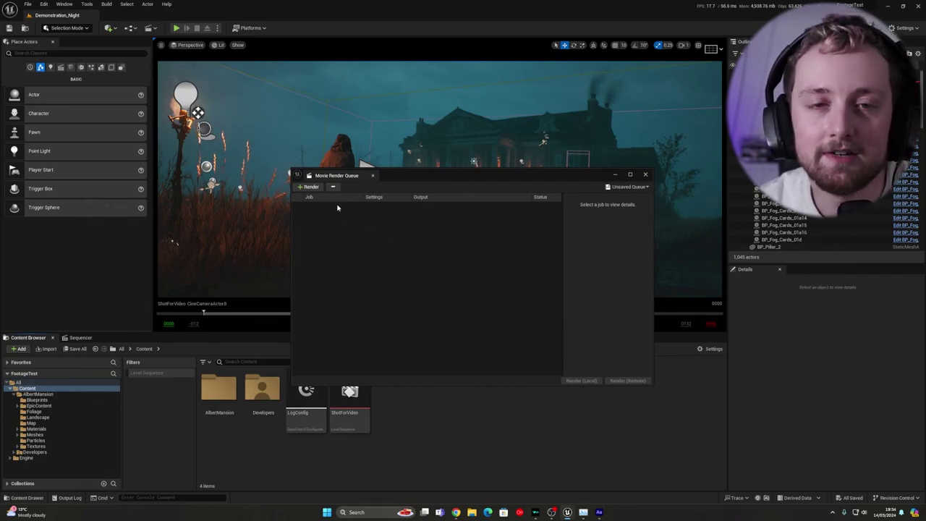
left_click(43, 4)
left_click(72, 110)
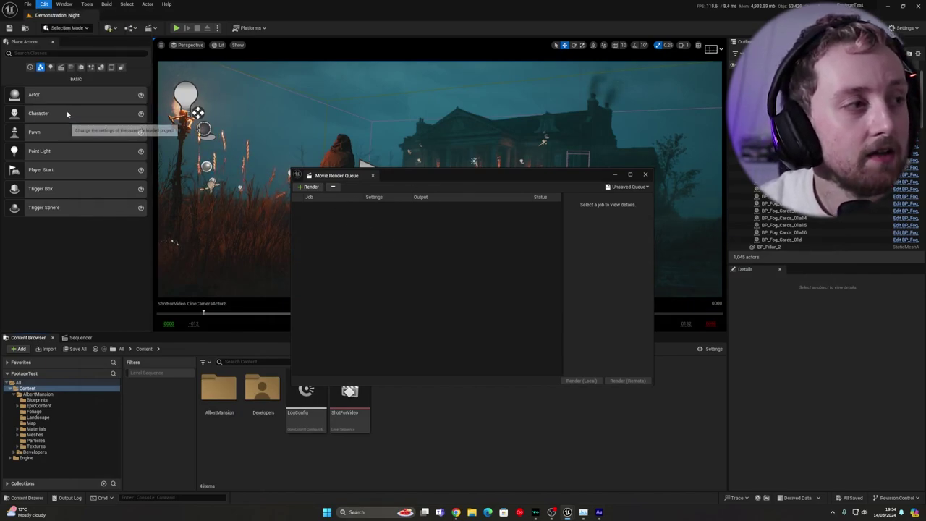
left_click(140, 191)
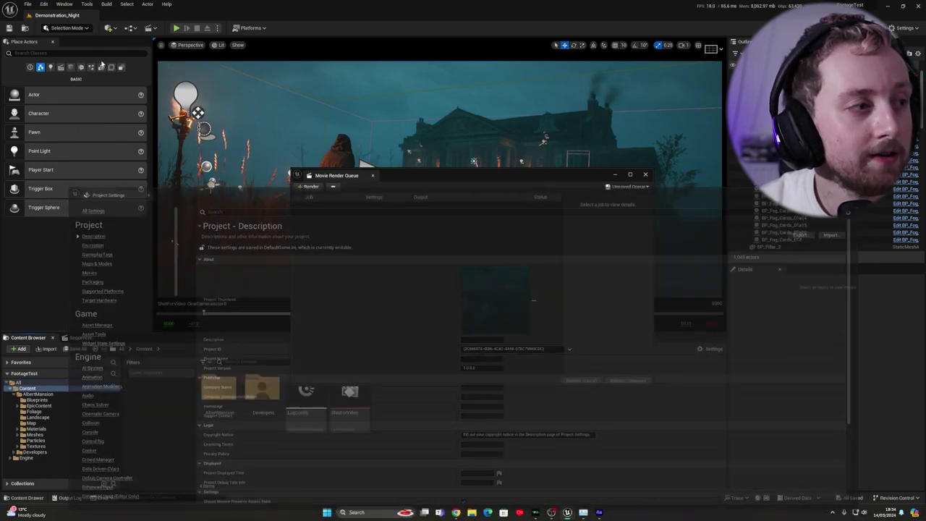
left_click(43, 4)
left_click(72, 118)
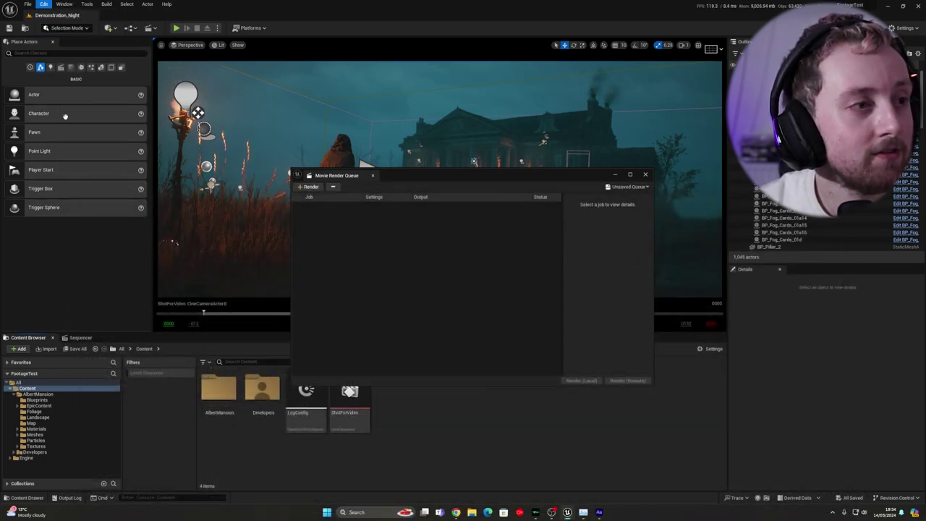
type("apple pro")
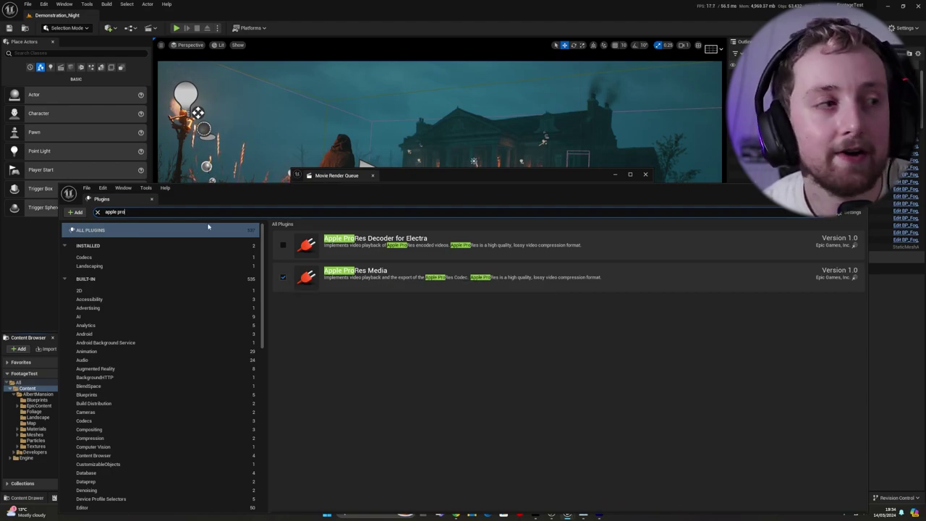
left_click(151, 199)
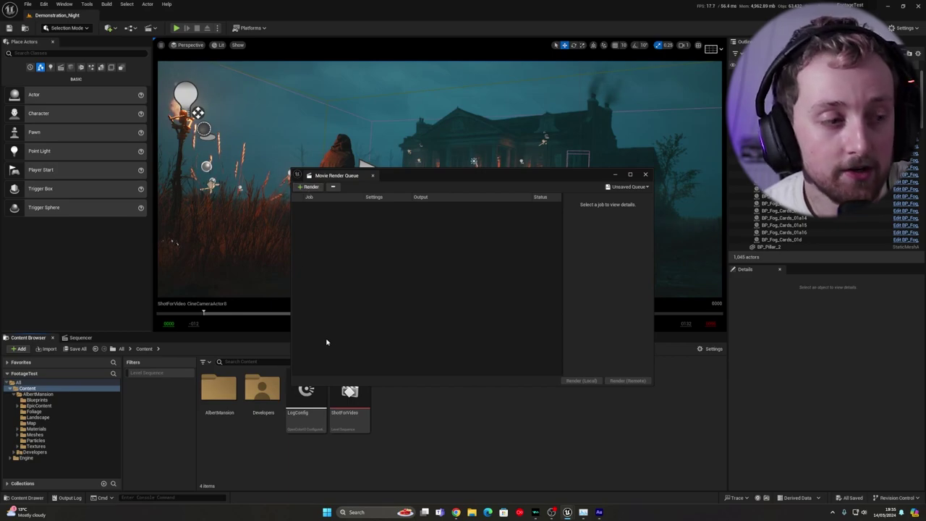
Add ShotForVideo as a render job and delete its jpg Sequence [8bit] output
left_click_drag(405, 178, 586, 107)
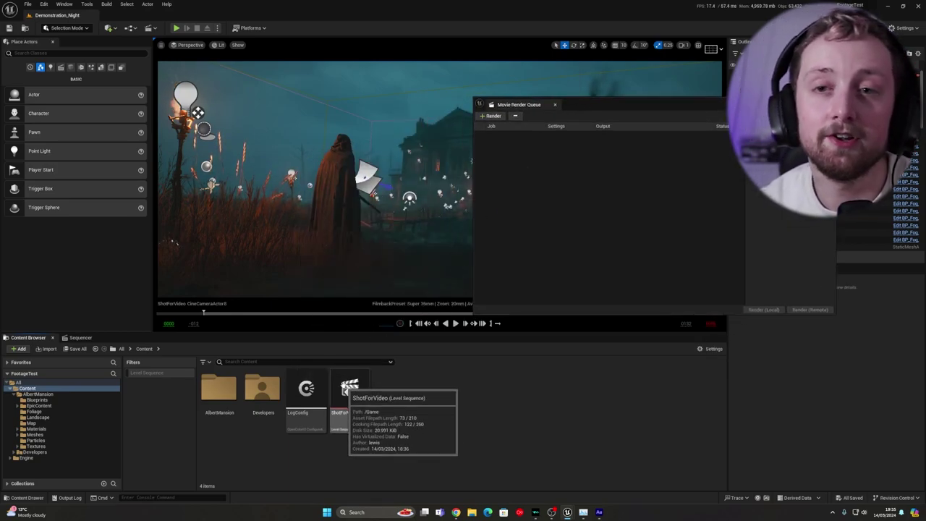
left_click_drag(346, 388, 579, 173)
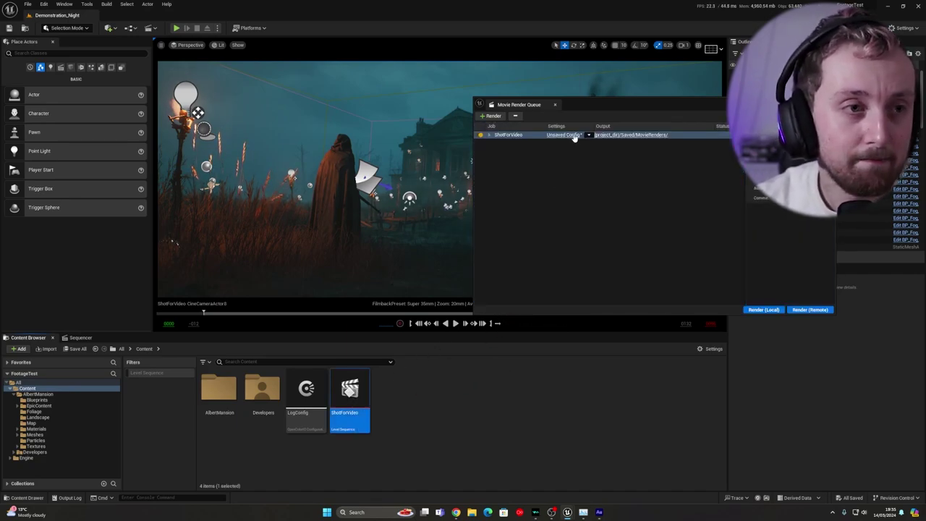
left_click(572, 135)
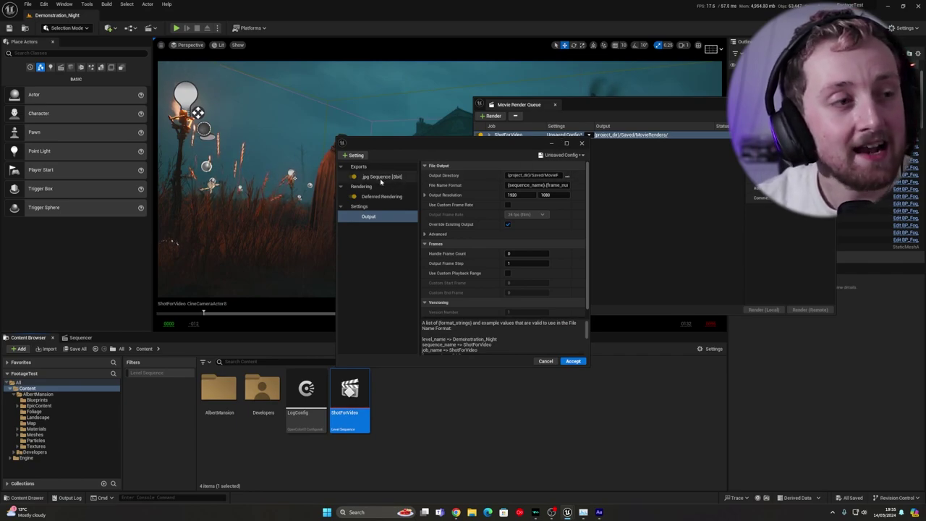
left_click(380, 178)
key("Delete")
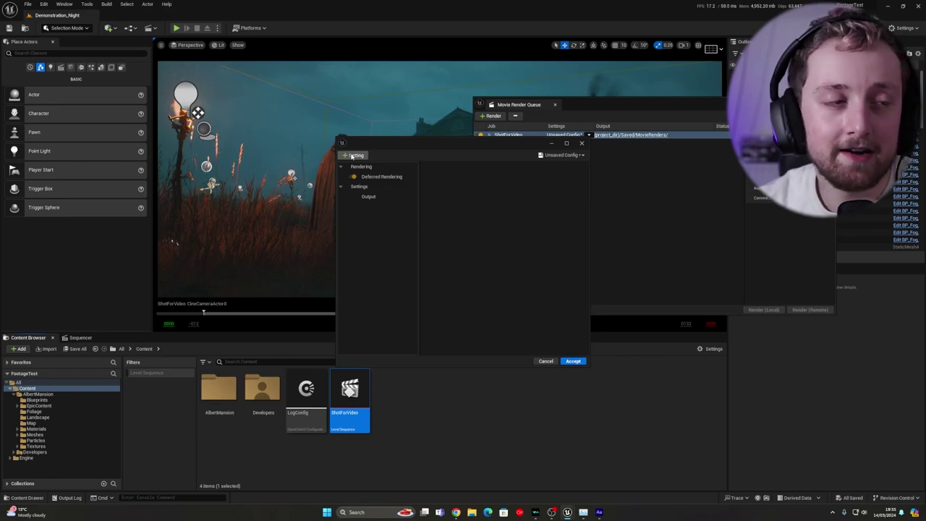
Add an Apple ProRes [10-12bit] export to the job, keeping the Apple ProRes 4444 XQ codec
left_click(354, 156)
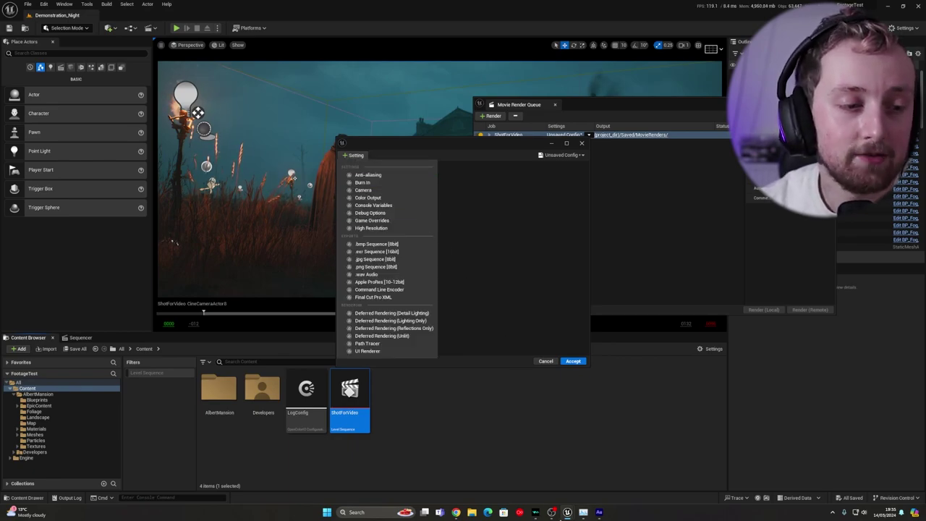
mouse_move(550, 514)
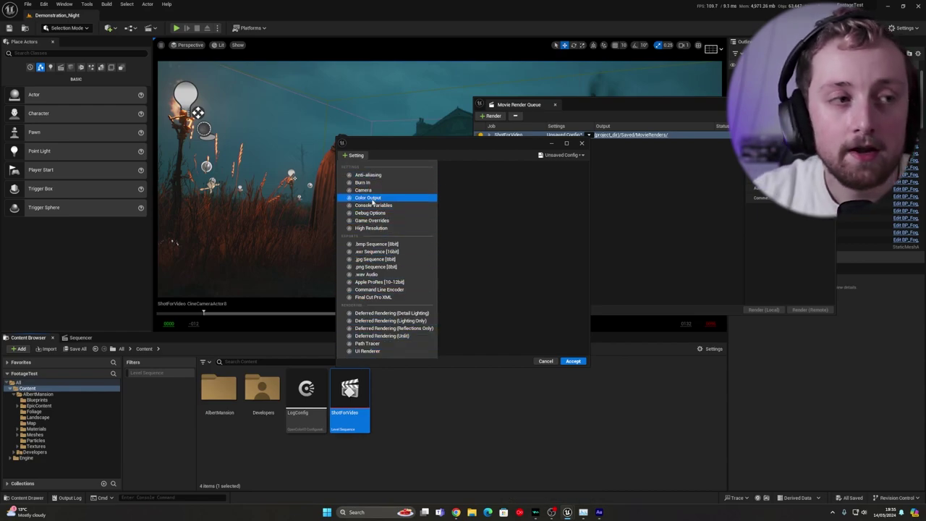
left_click(378, 283)
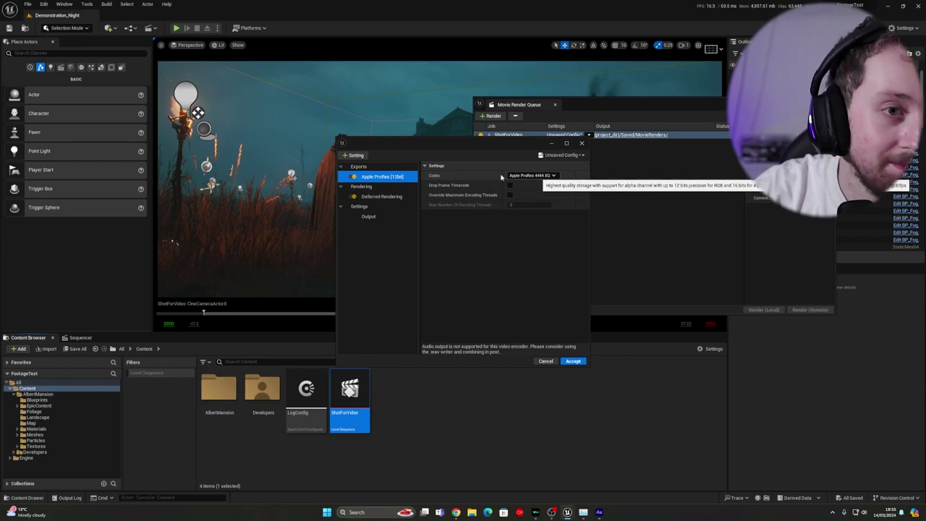
left_click(356, 156)
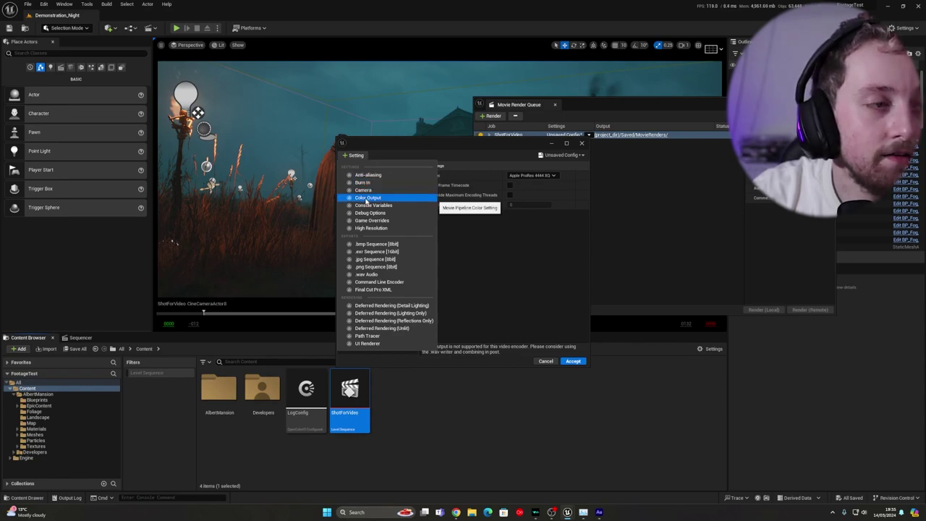
Add an enabled Color Output with LogConfig, converting Output - sRGB to Input - Sony - S-Log3 - S-Gamut3
left_click(367, 198)
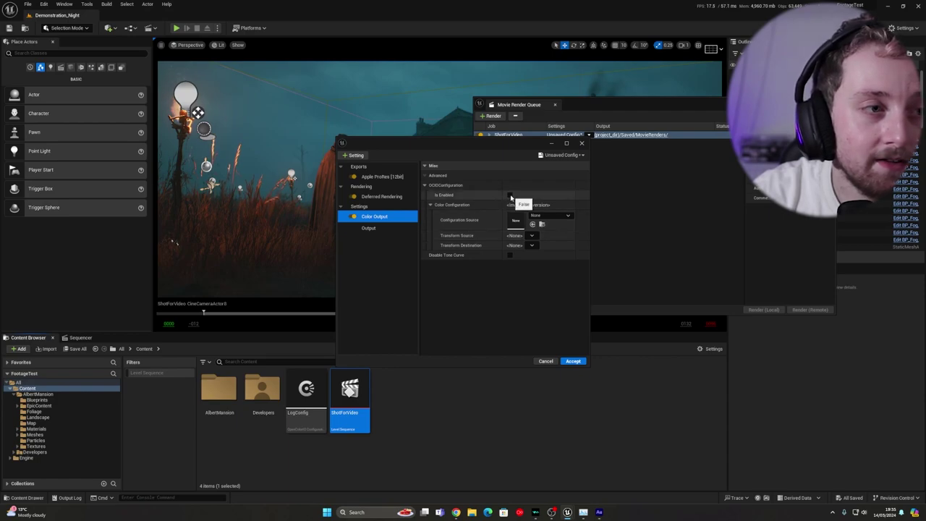
left_click(510, 195)
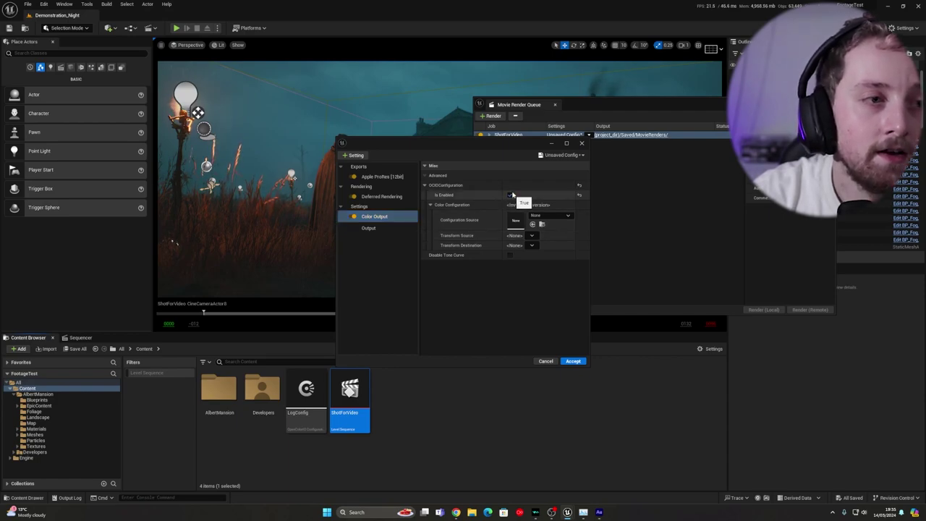
left_click(551, 216)
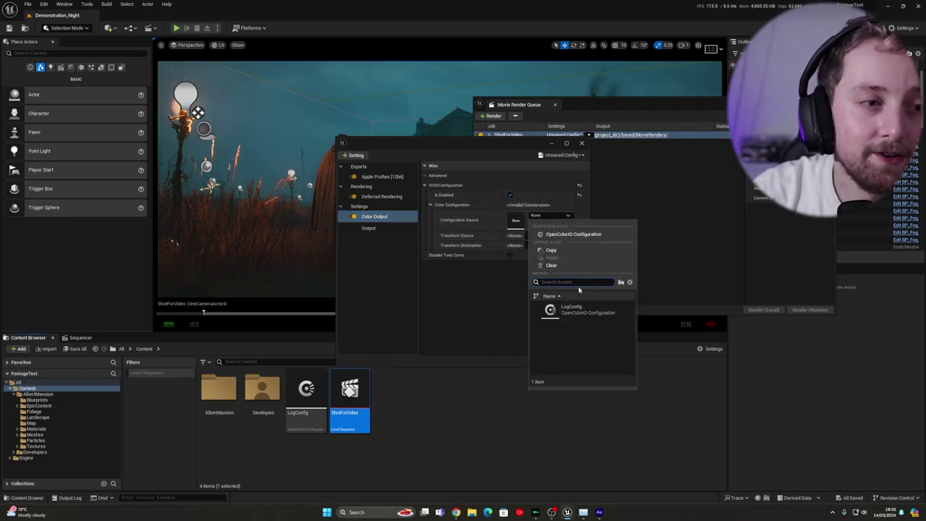
left_click(578, 309)
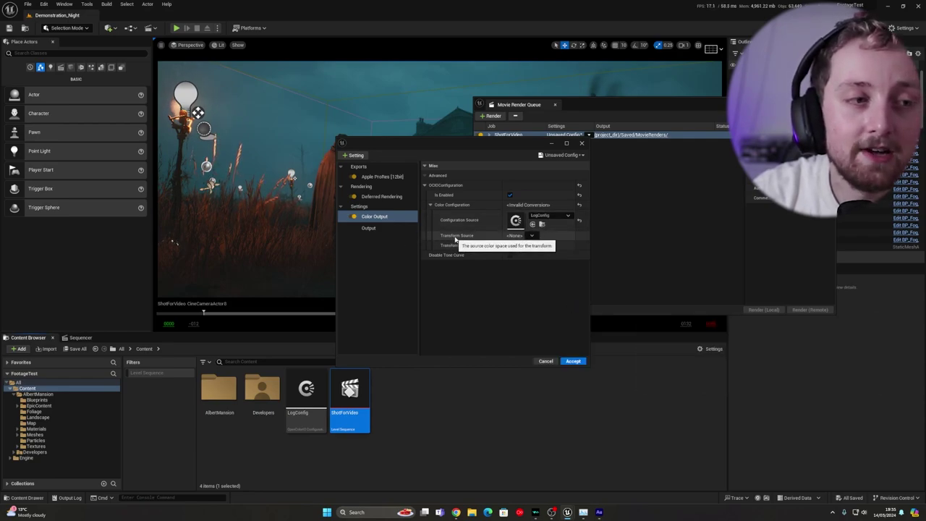
left_click(529, 235)
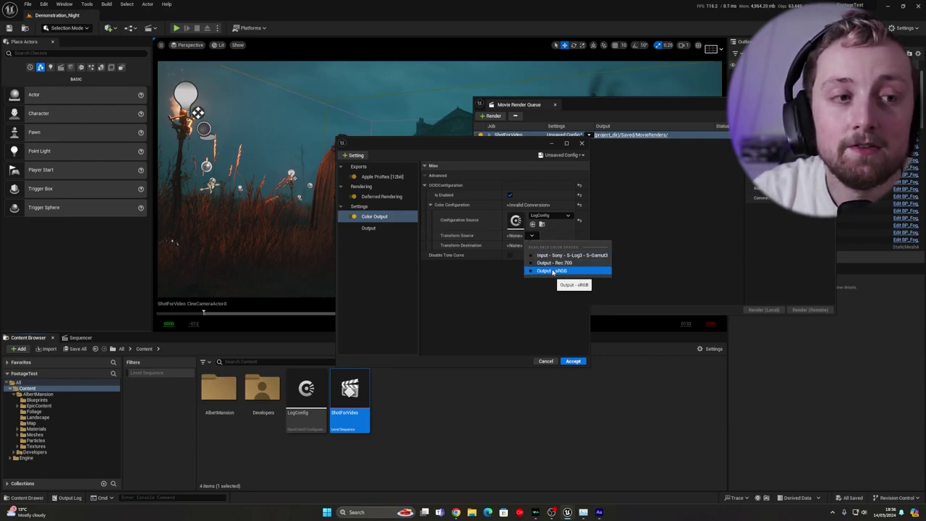
left_click(552, 270)
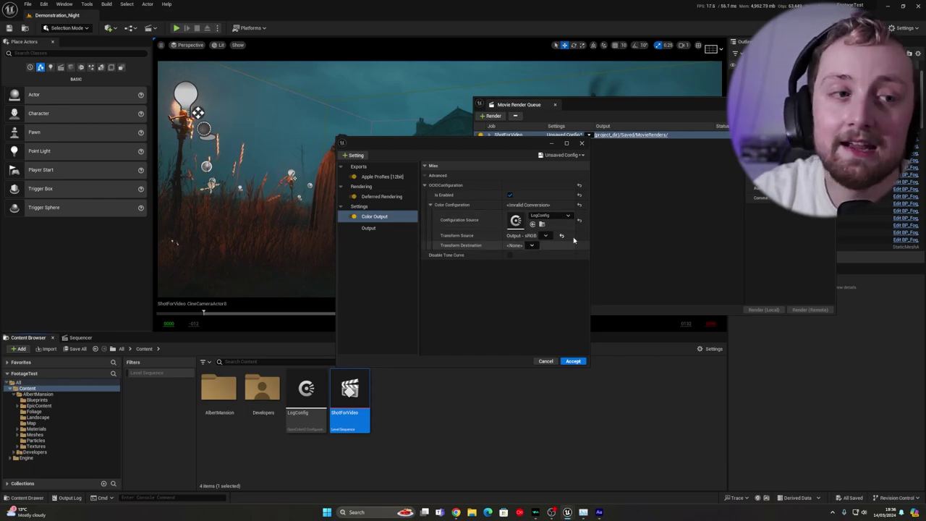
left_click(532, 246)
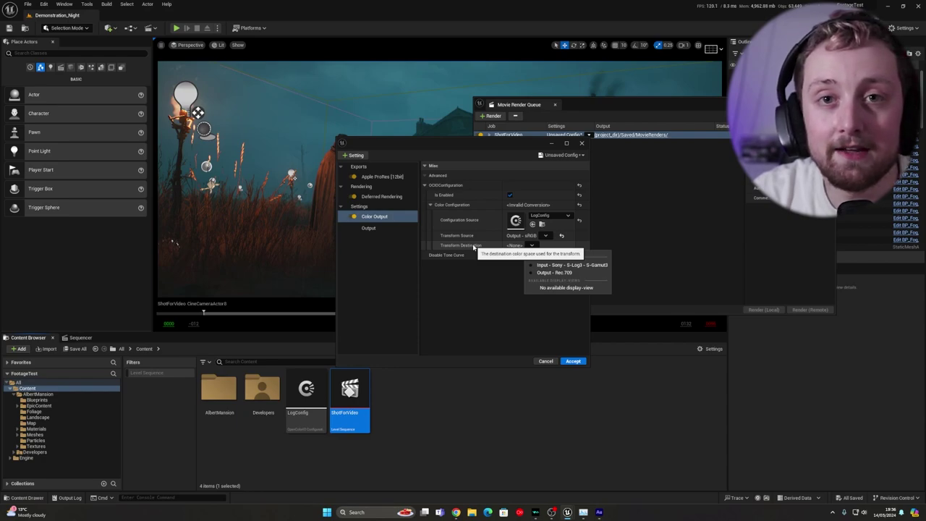
left_click(539, 266)
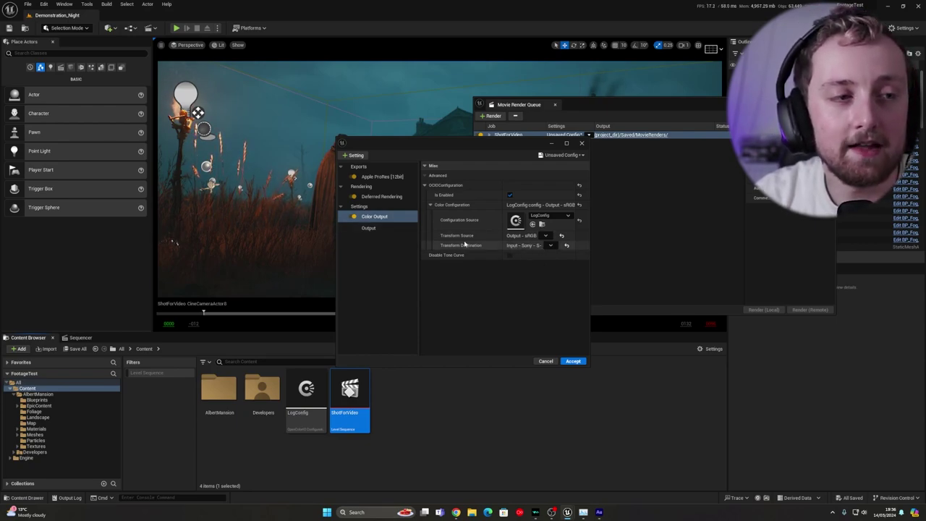
left_click_drag(591, 235, 658, 235)
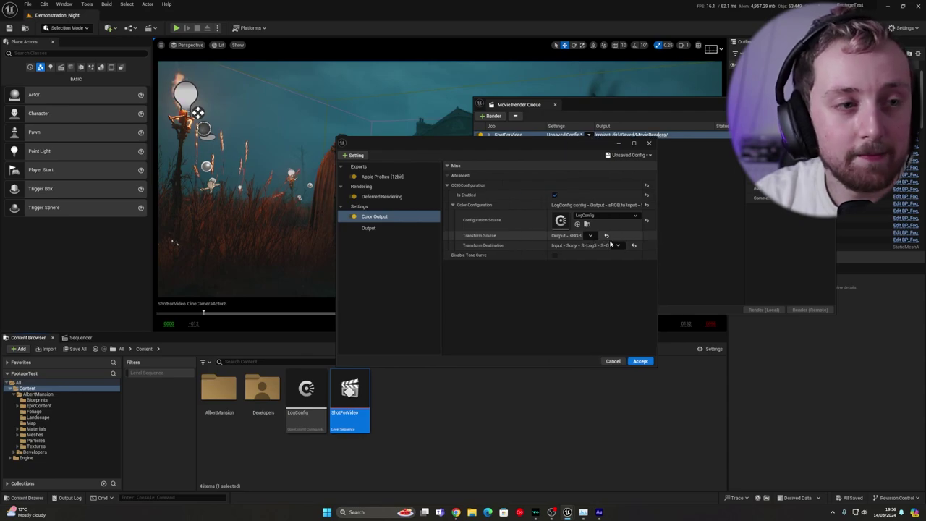
left_click(369, 228)
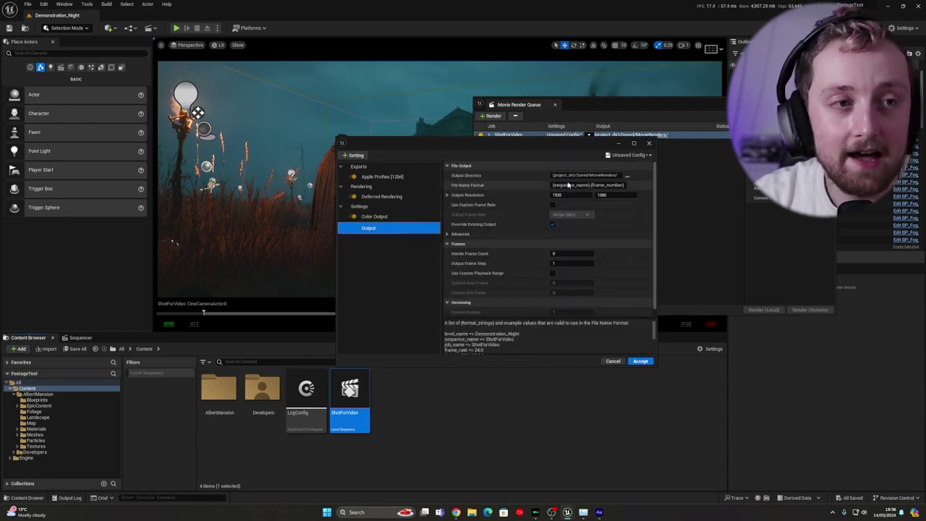
Set the output directory to a new Documents\LogVideo folder and drop .{frame_number} from the file name format
left_click(626, 175)
left_click(369, 245)
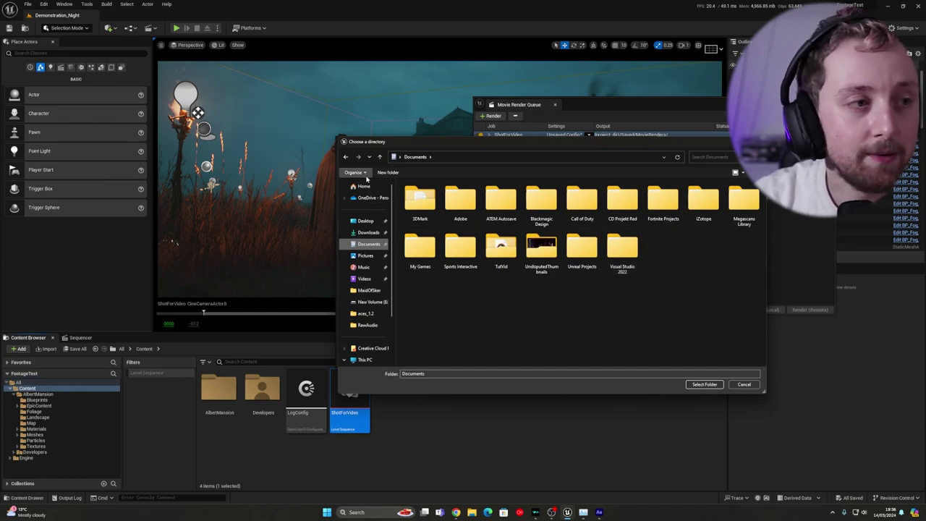
left_click(387, 173)
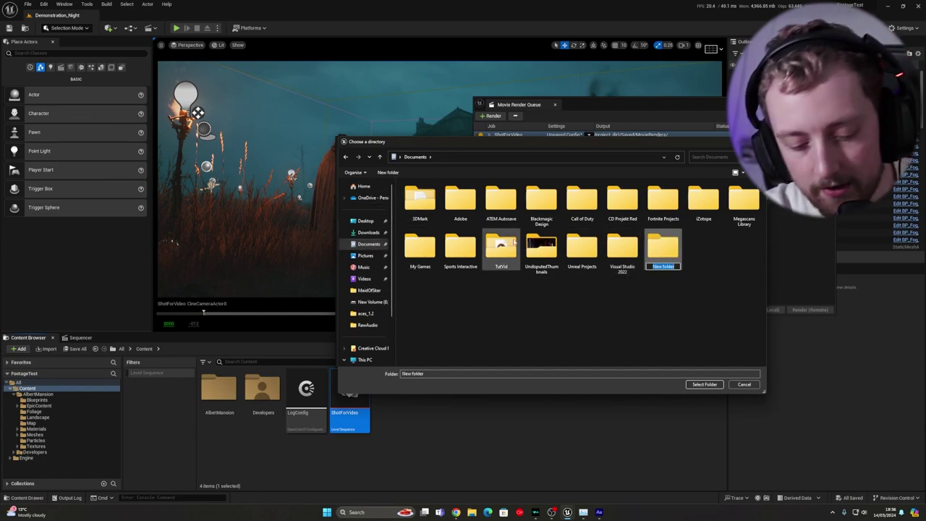
type("ColorVideo")
key("Return")
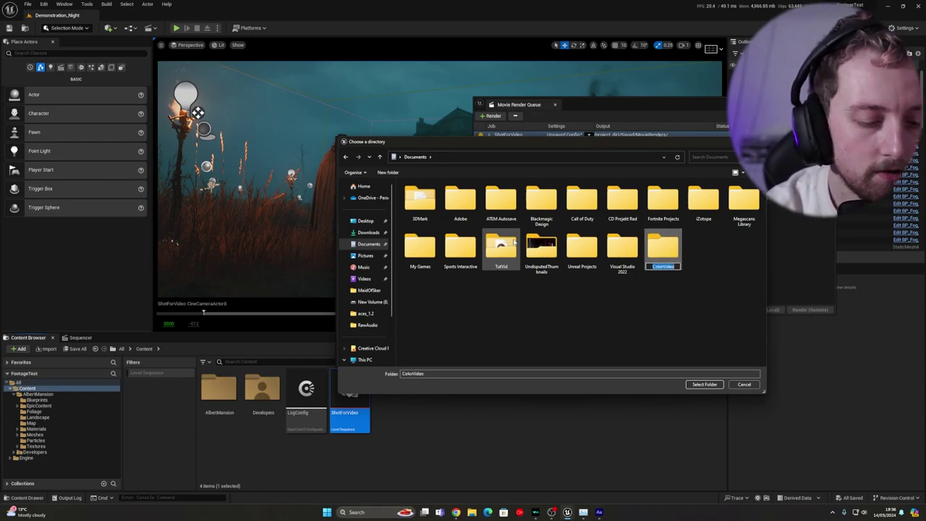
type("LogVideo")
key("Return")
key("Return")
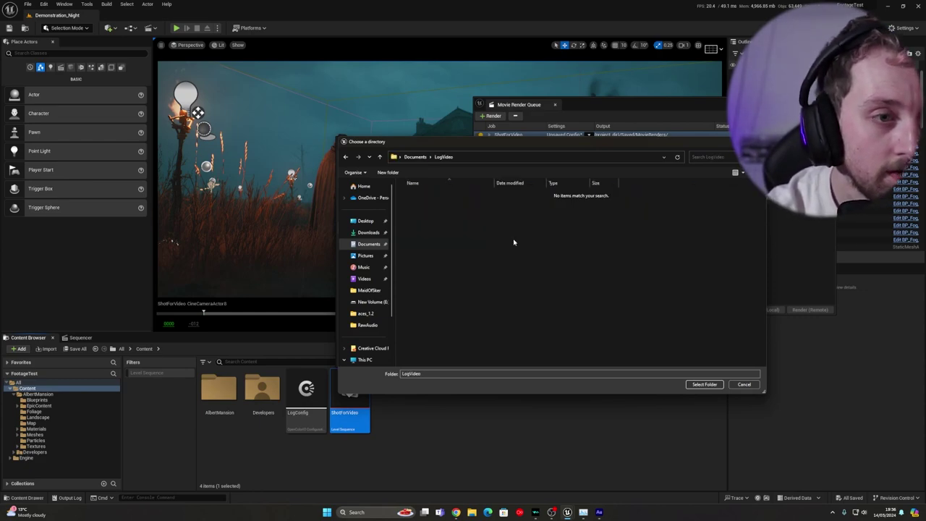
left_click(704, 384)
left_click(608, 186)
key("BackSpace")
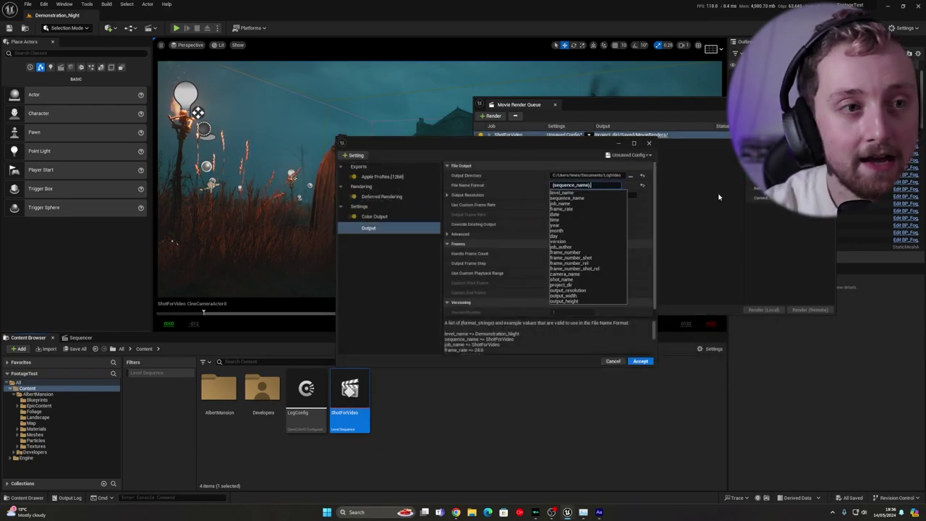
Set the output resolution to 3840 x 2160 and accept the render settings
left_click(412, 177)
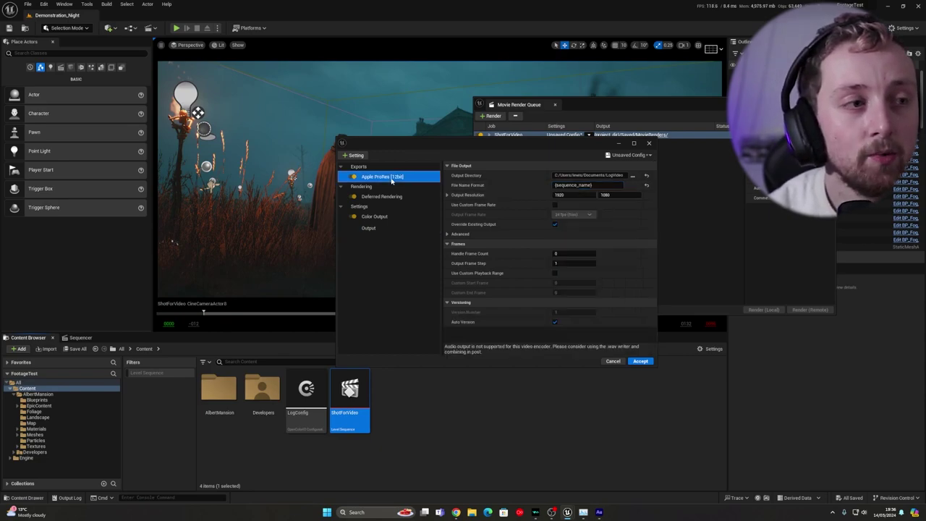
left_click(385, 228)
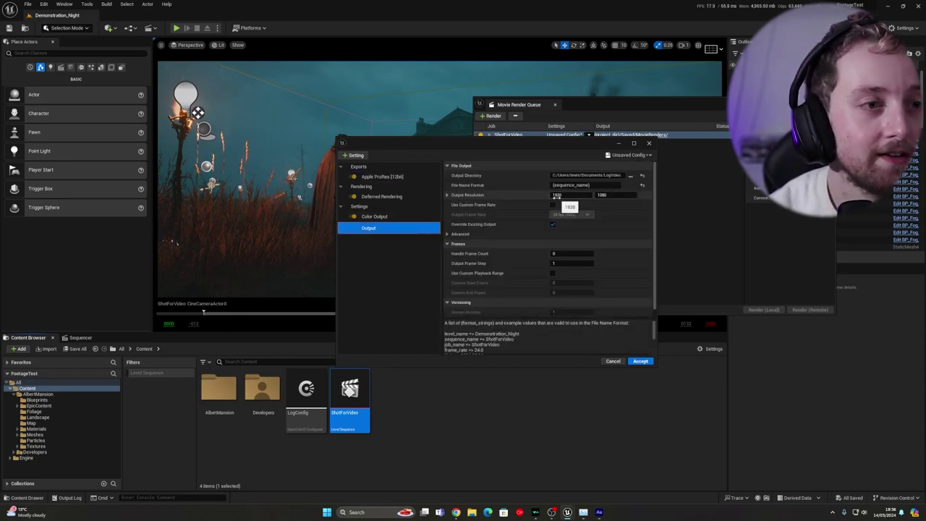
left_click(563, 195)
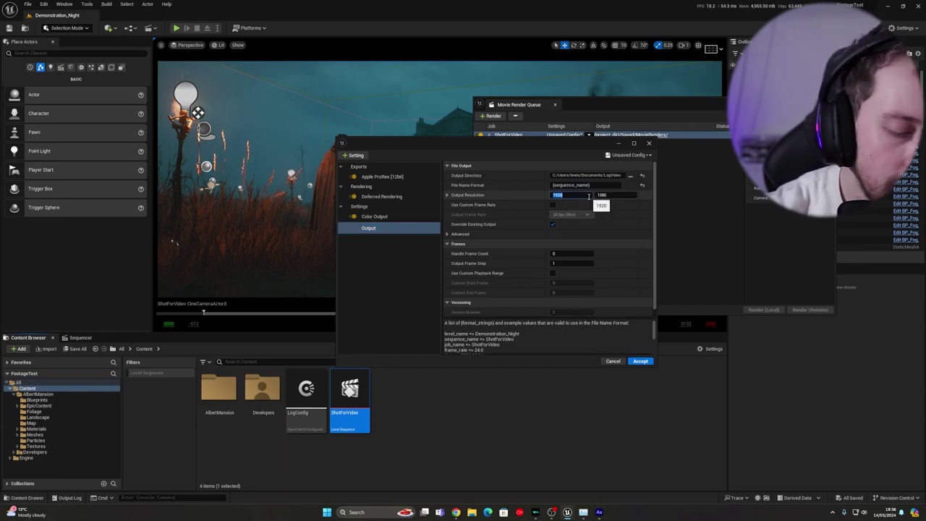
type("3840")
key("Tab")
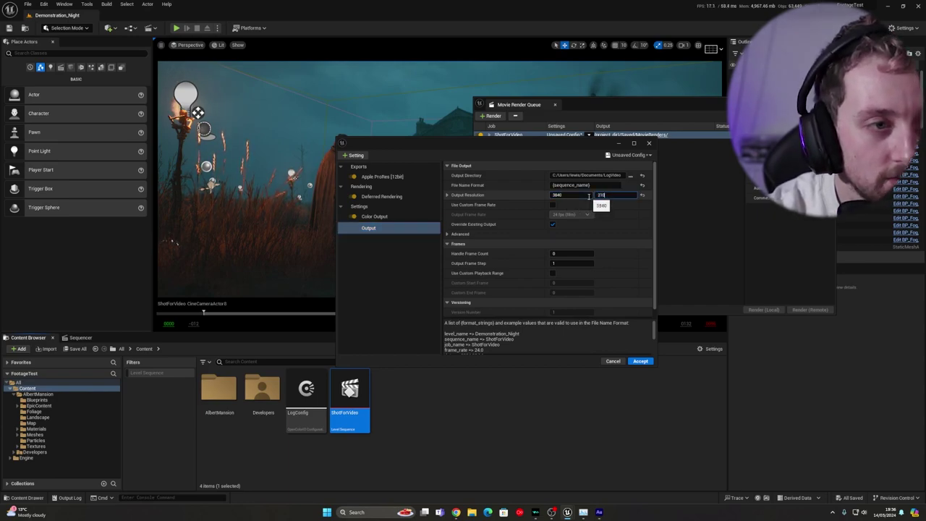
type("2160")
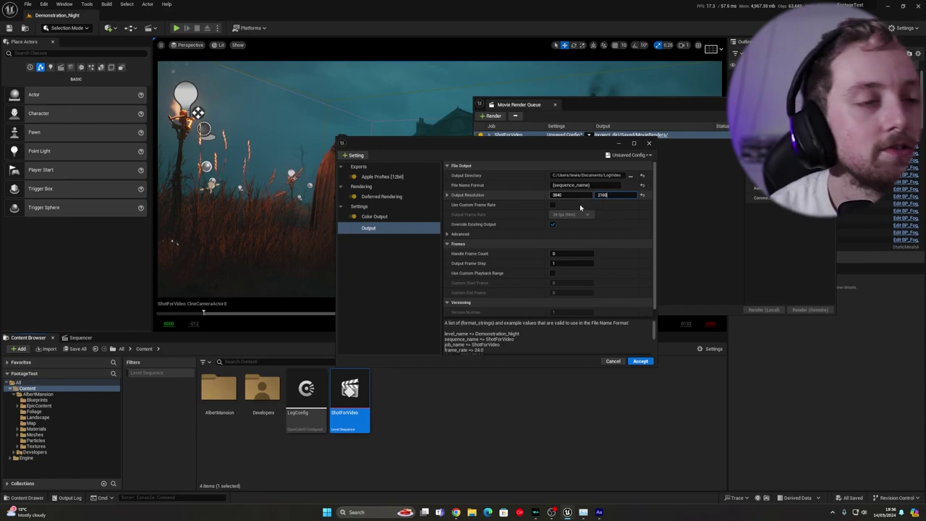
key("Return")
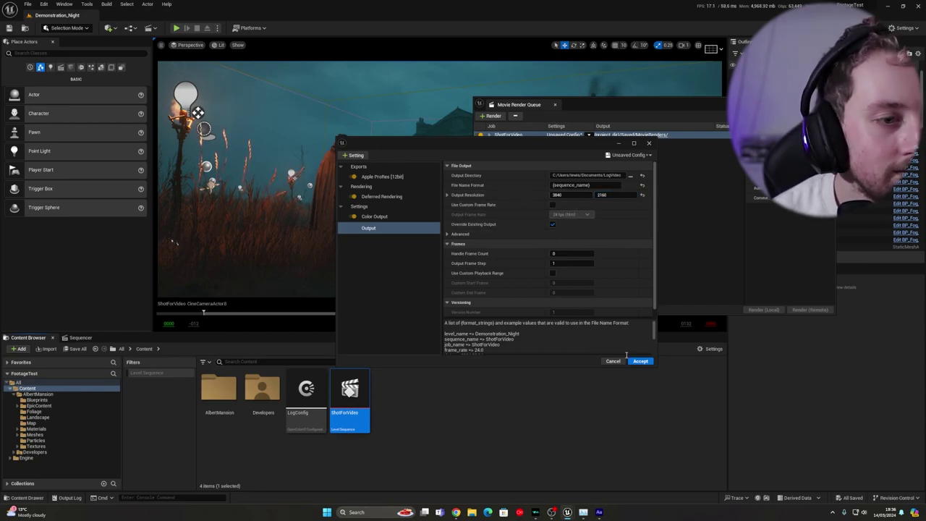
left_click(640, 360)
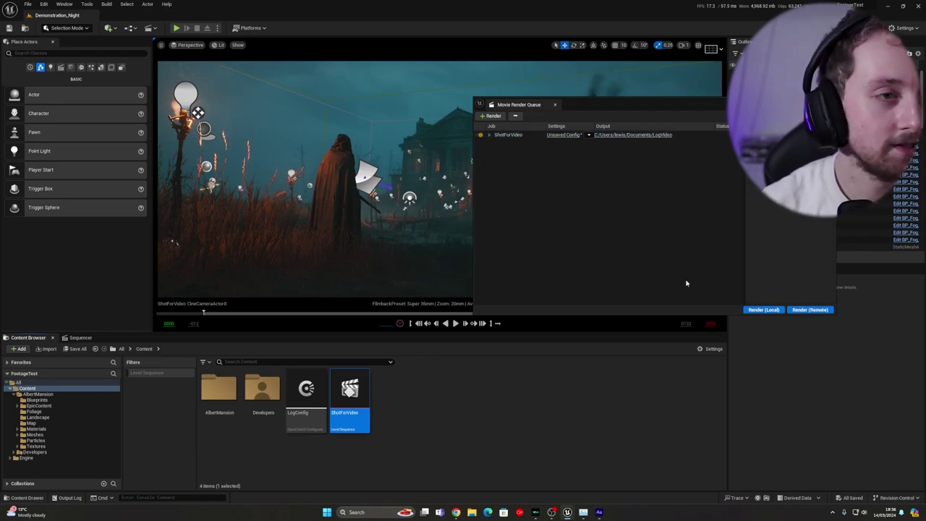
Select the ShotForVideo job, shift the Movie Render Queue window left and widen its details panel
left_click(538, 135)
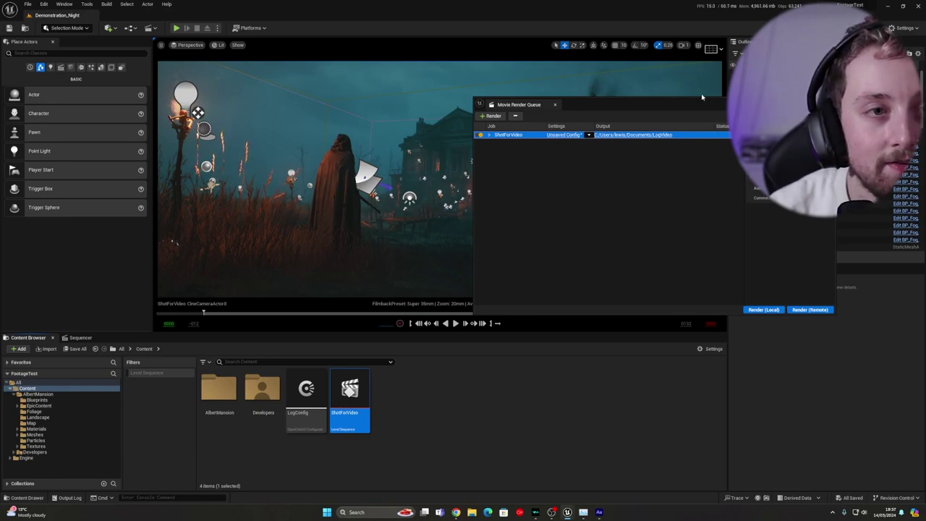
left_click_drag(689, 104, 530, 99)
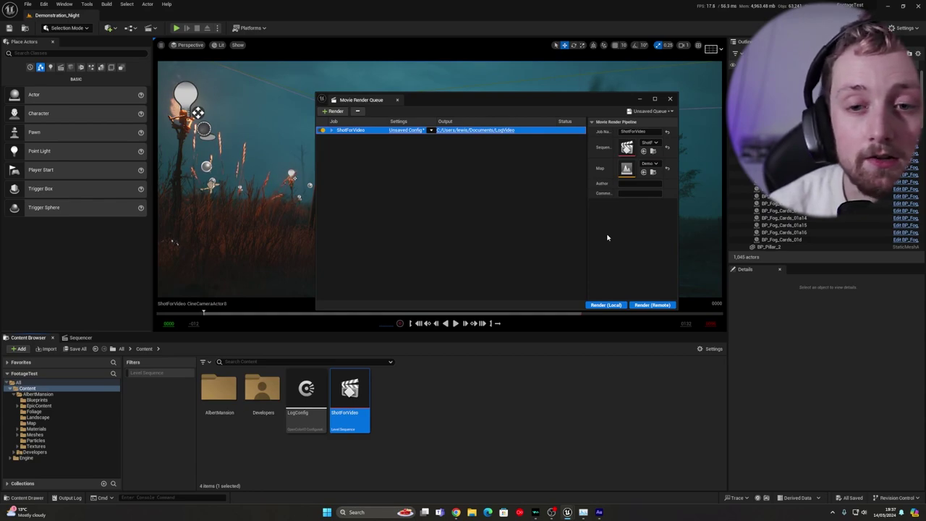
left_click_drag(588, 192, 570, 192)
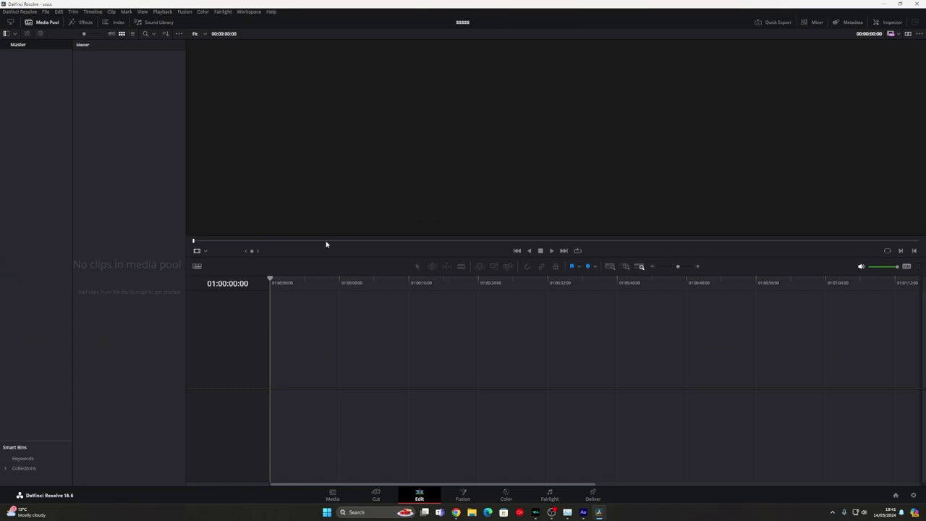
Import ShotForVideo from Documents\LogVideo into the Resolve Media Pool
key("super+e")
left_click(410, 136)
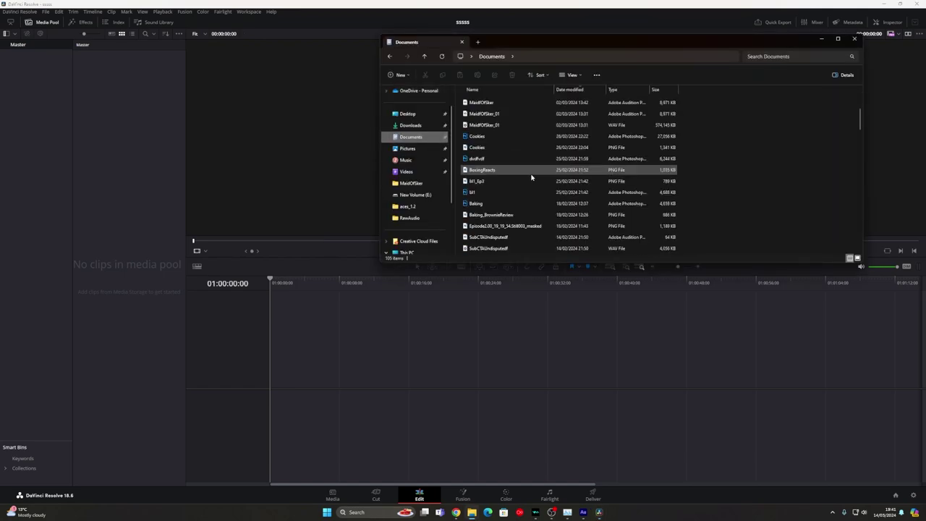
double_click(531, 173)
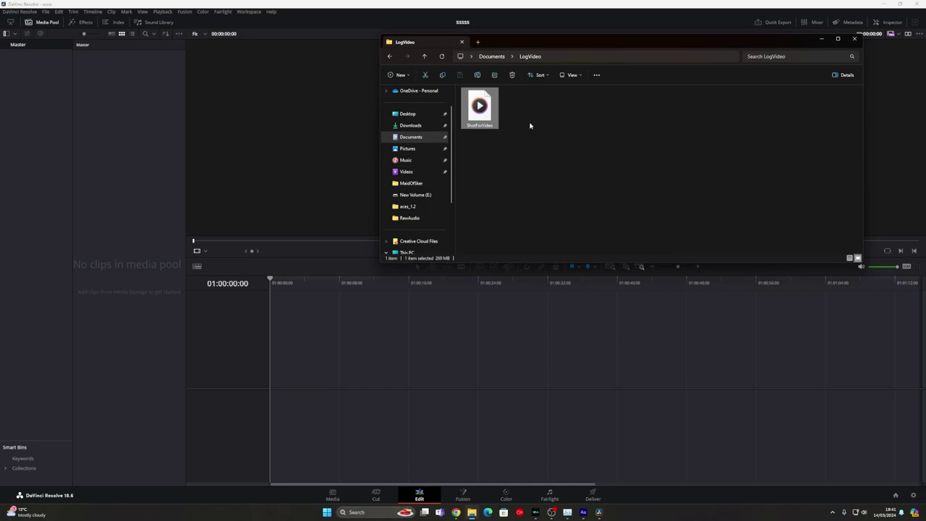
left_click_drag(480, 109, 134, 117)
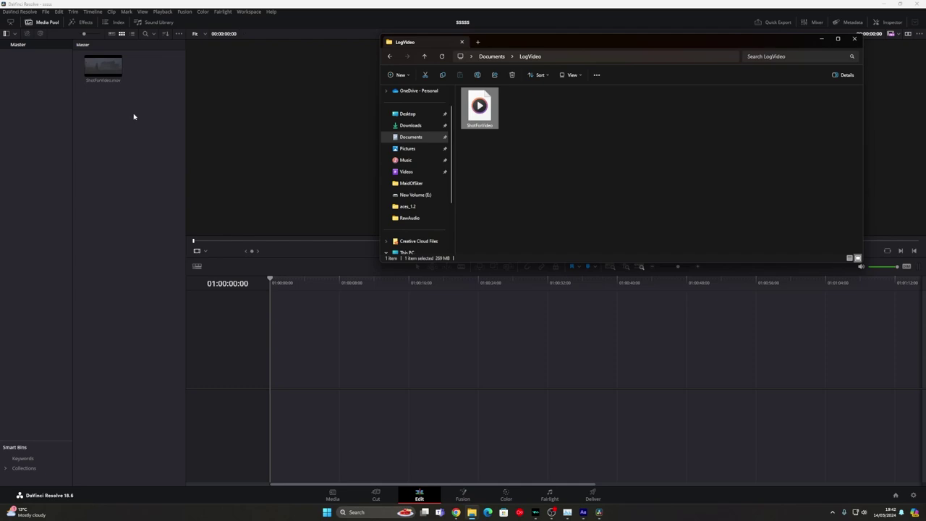
left_click(134, 117)
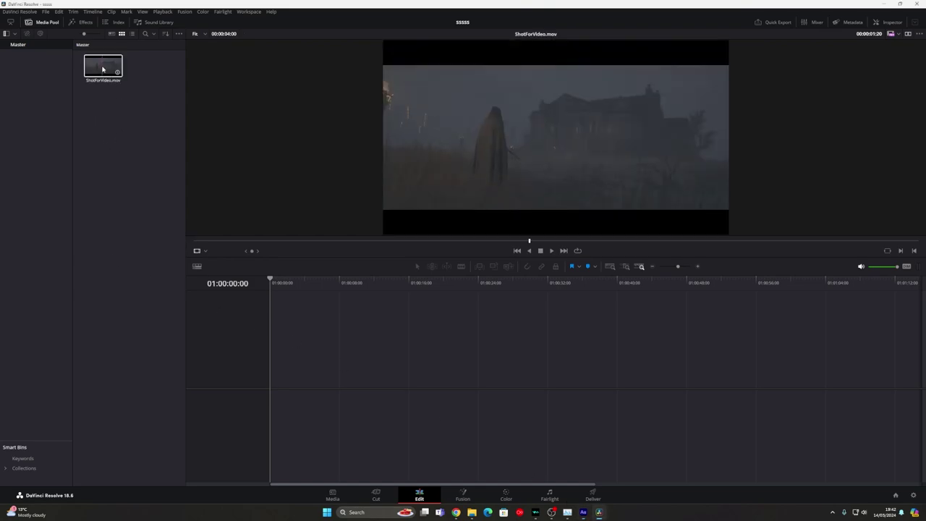
Place the clip on a new Timeline 1 and play it back from the start
left_click_drag(102, 68, 285, 367)
key("space")
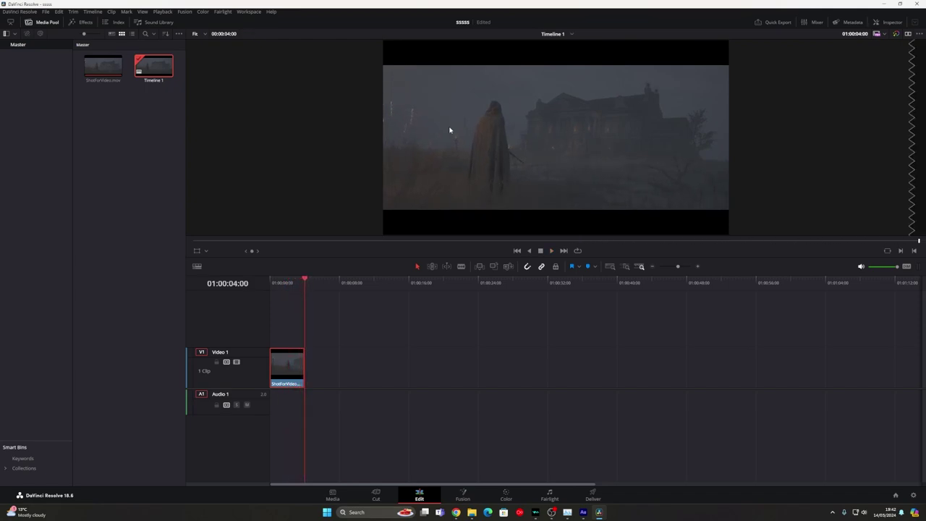
key("Home")
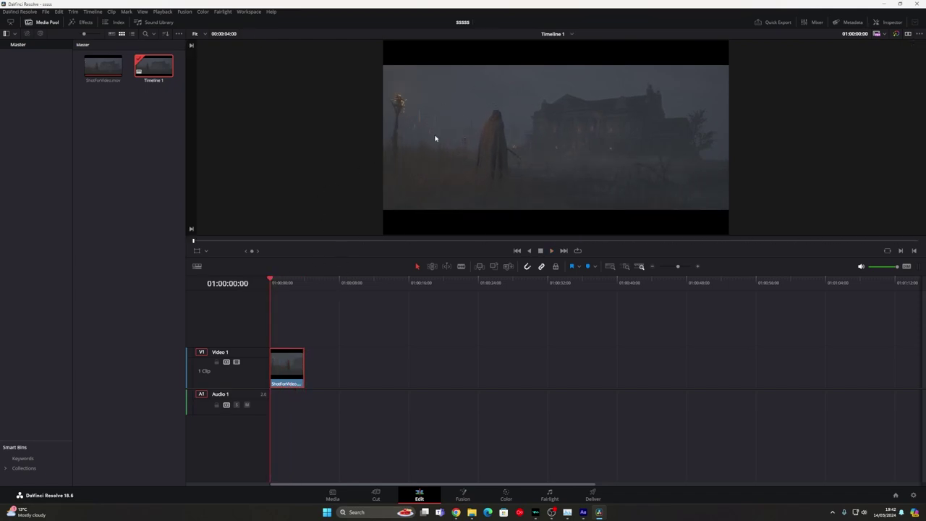
key("space")
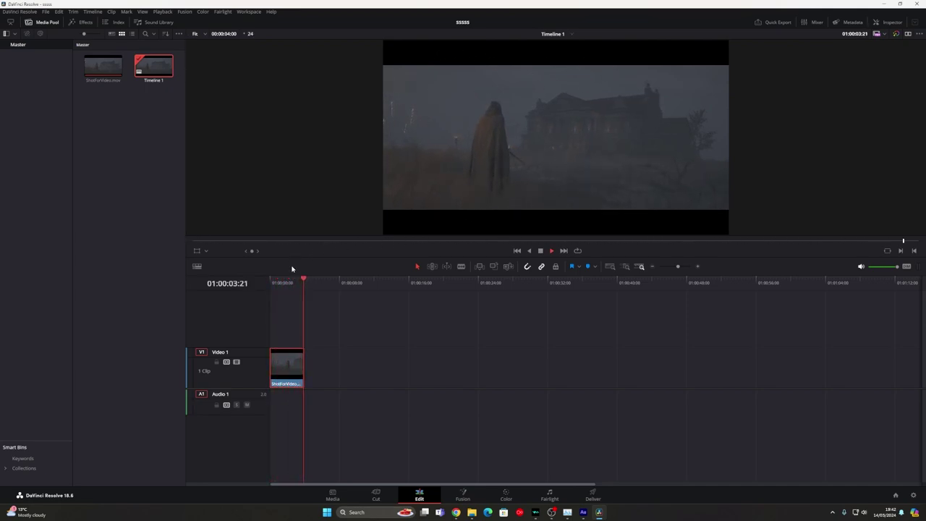
key("space")
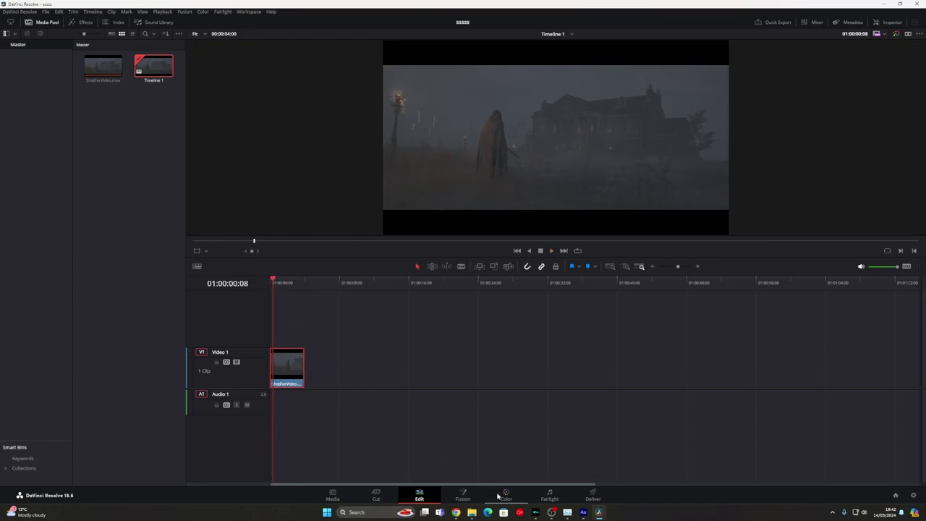
On the Color page, add serial corrector nodes 02 through 05 after node 01 with Alt+S
left_click(506, 495)
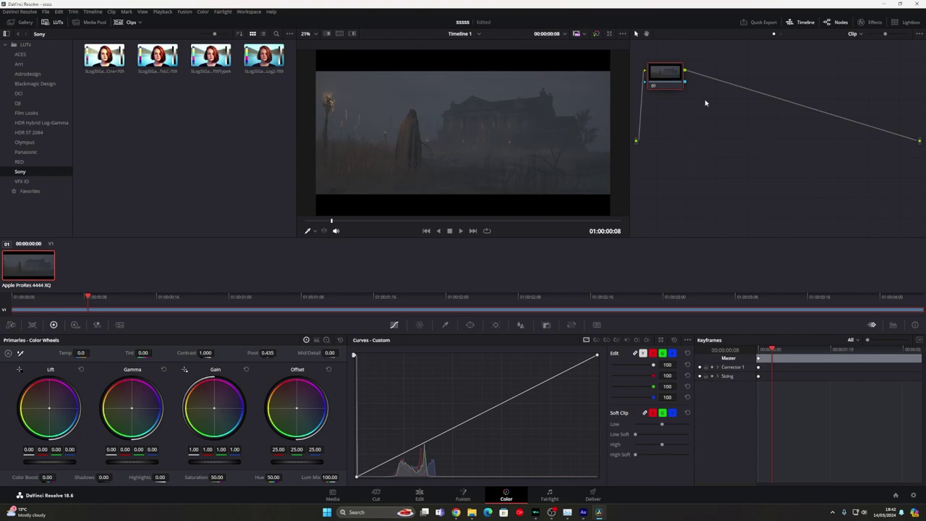
right_click(717, 104)
left_click(695, 111)
right_click(706, 128)
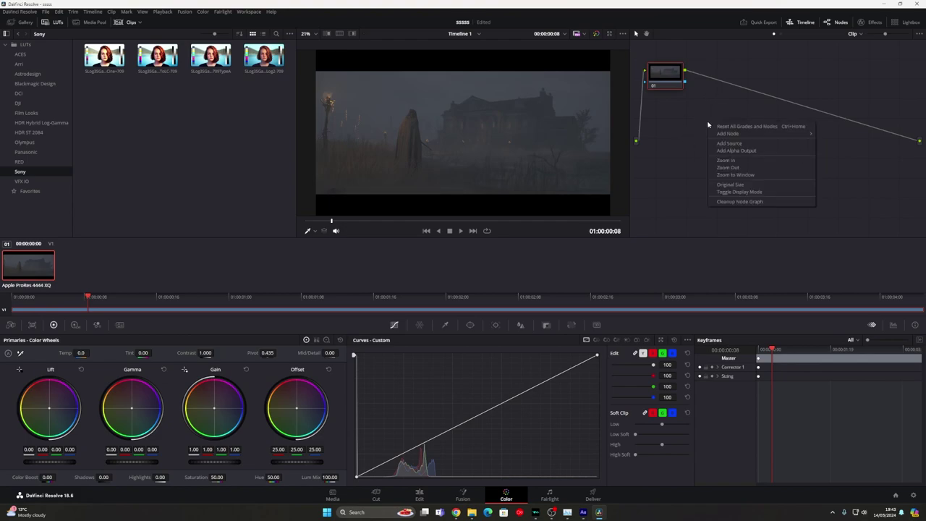
mouse_move(731, 134)
left_click(835, 134)
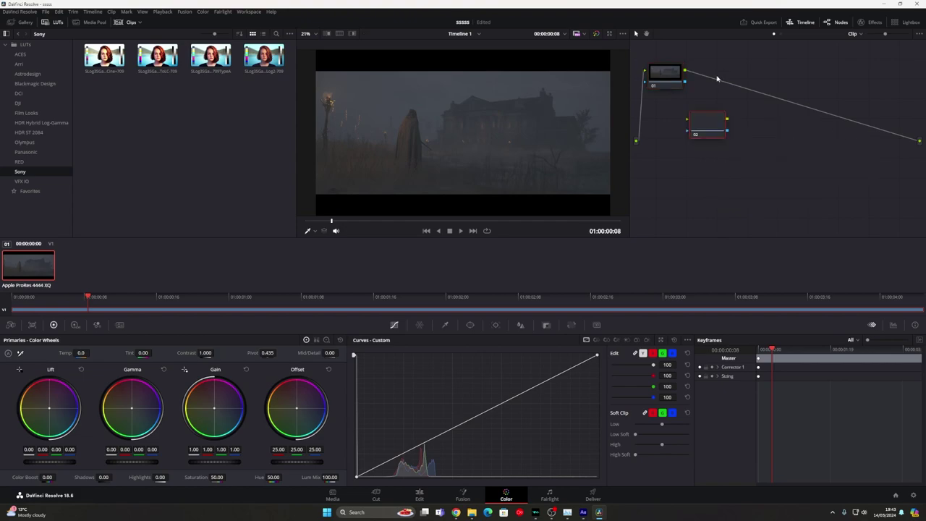
key("Delete")
right_click(700, 127)
mouse_move(760, 137)
left_click(695, 107)
key("alt+s")
key("alt+s")
key("alt+s")
key("alt+s")
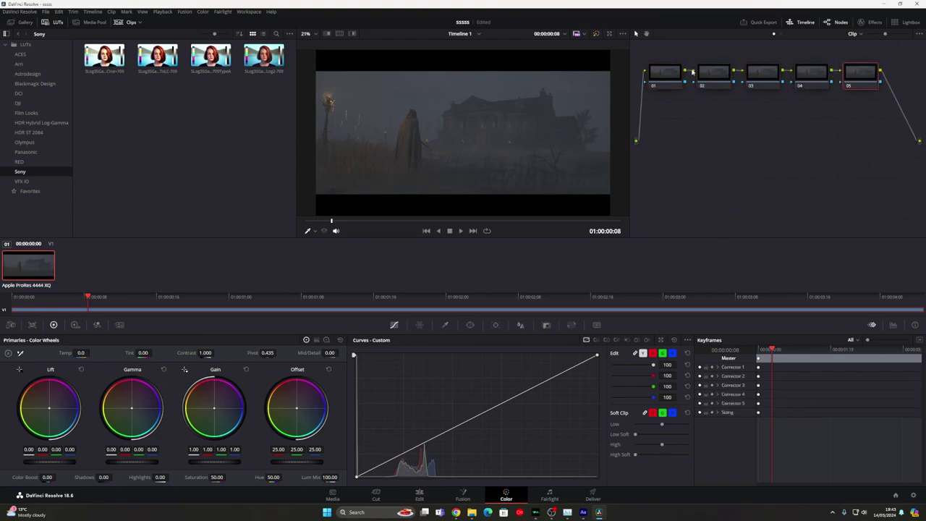
Apply the Sony SLog3SGamut3.CineToLC-709 LUT to node 01 from the LUT browser
left_click(664, 82)
left_click(34, 133)
left_click(26, 112)
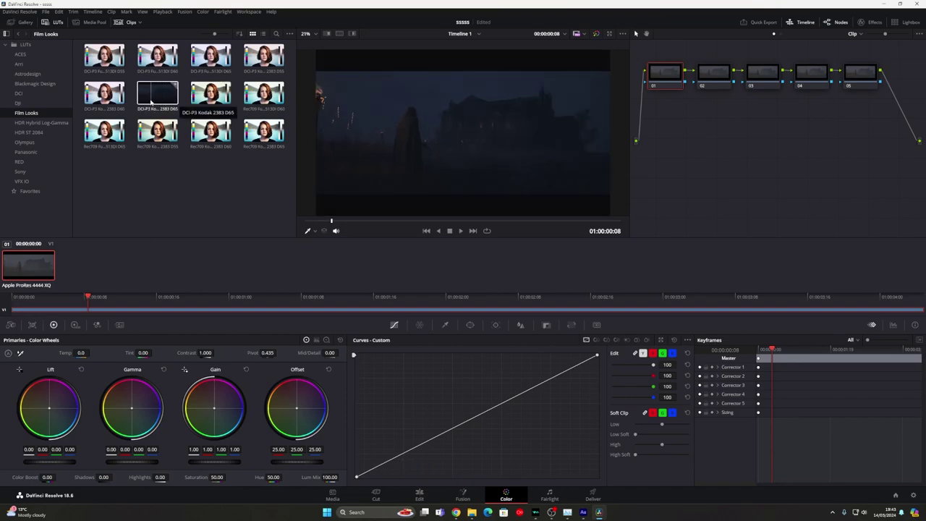
left_click(21, 172)
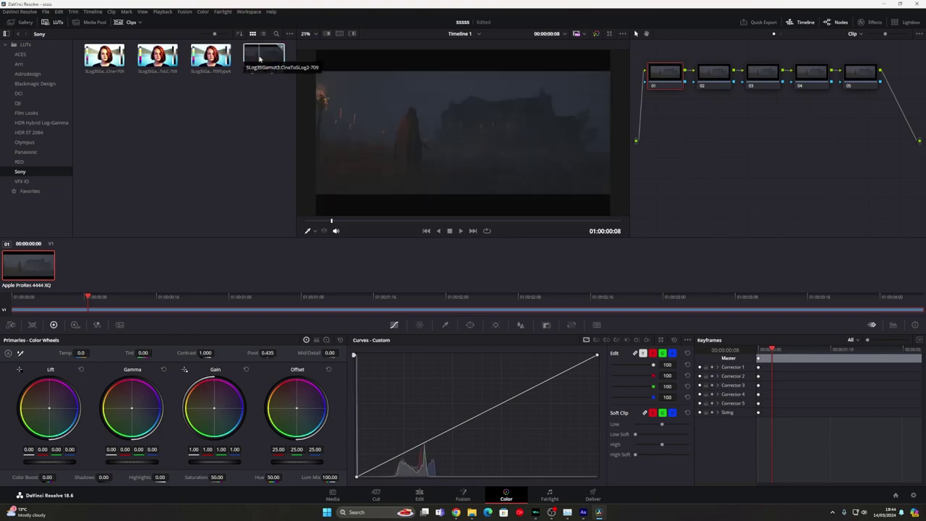
left_click(157, 55)
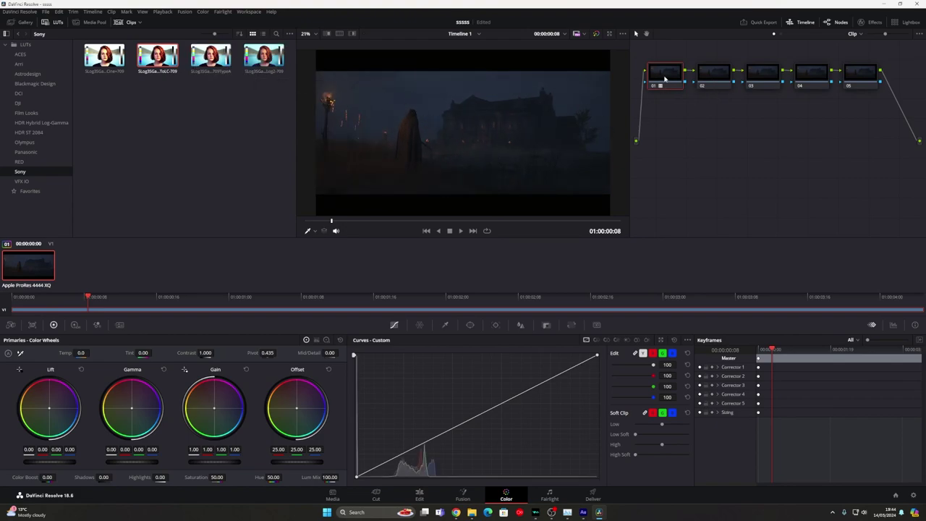
Toggle node 01's LUT to compare, then raise Highlights to 100 on node 02
key("ctrl+d")
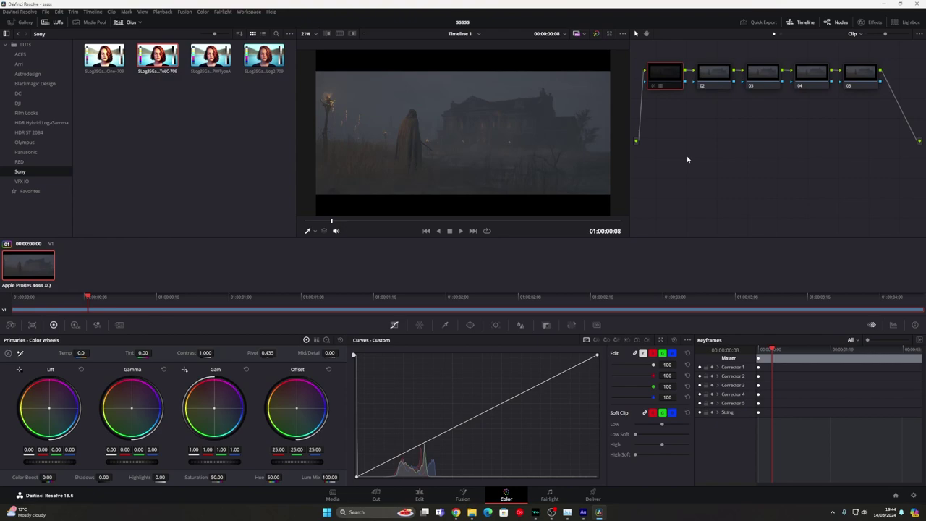
key("ctrl+d")
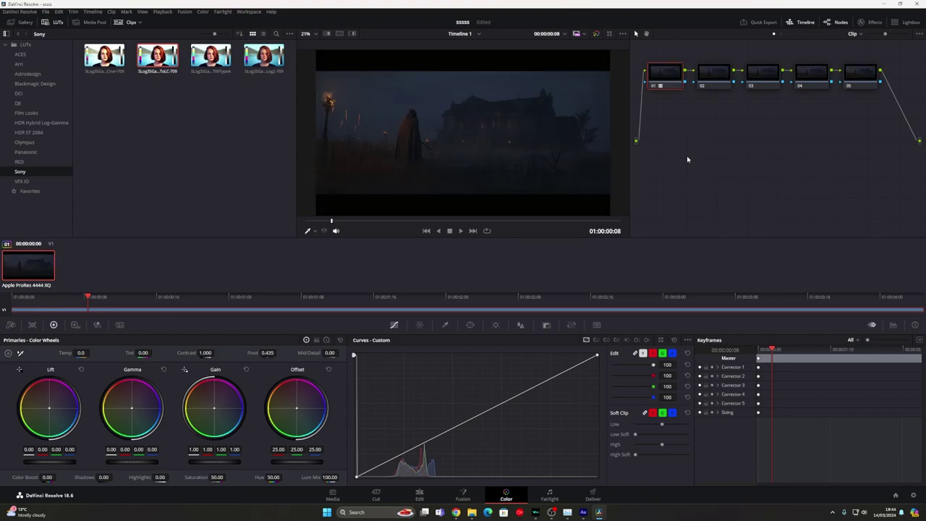
key("ctrl+d")
key("ctrl+d")
key("ctrl+d")
key("ctrl+d")
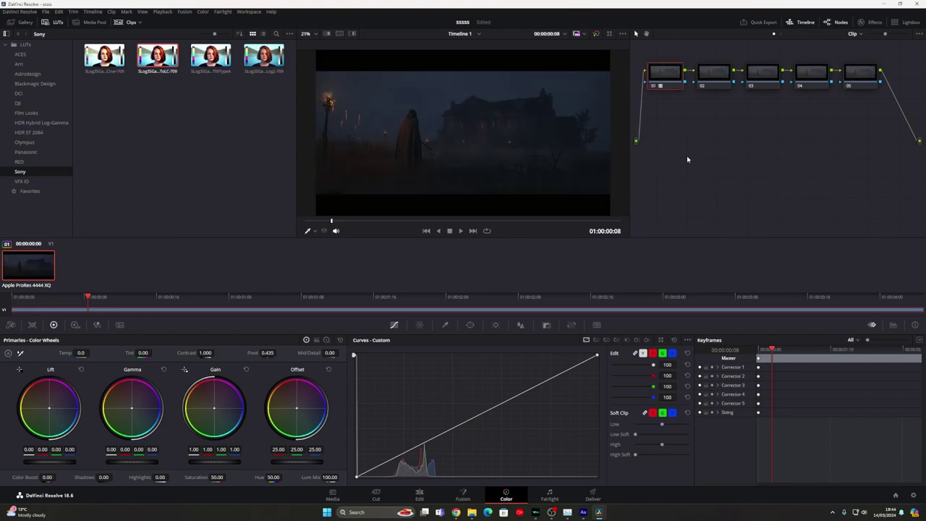
key("shift+apostrophe")
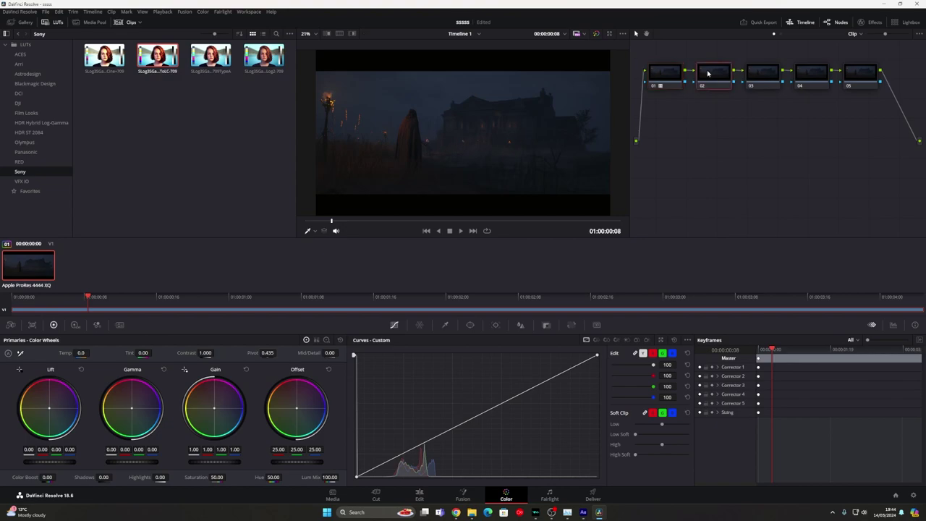
scroll(395, 131, "up", 2)
scroll(336, 143, "up", 1)
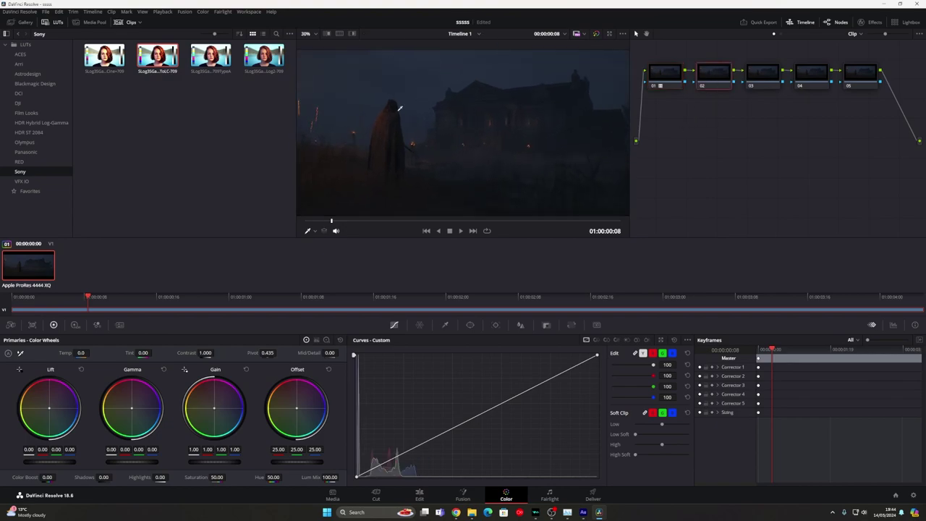
scroll(448, 127, "down", 3)
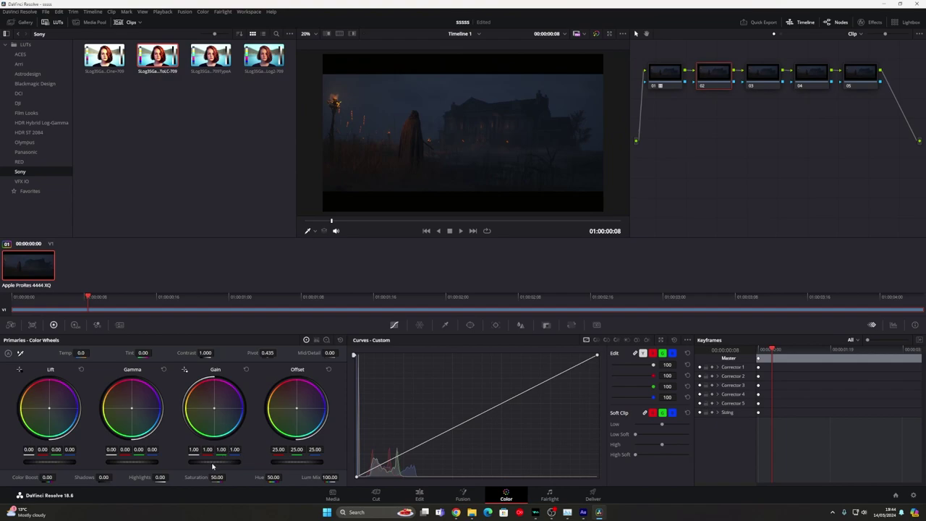
left_click_drag(156, 478, 171, 477)
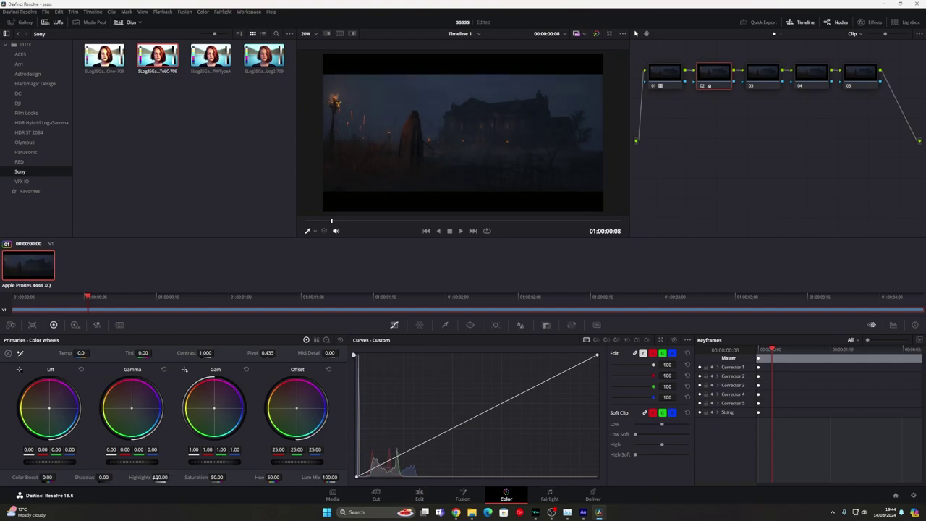